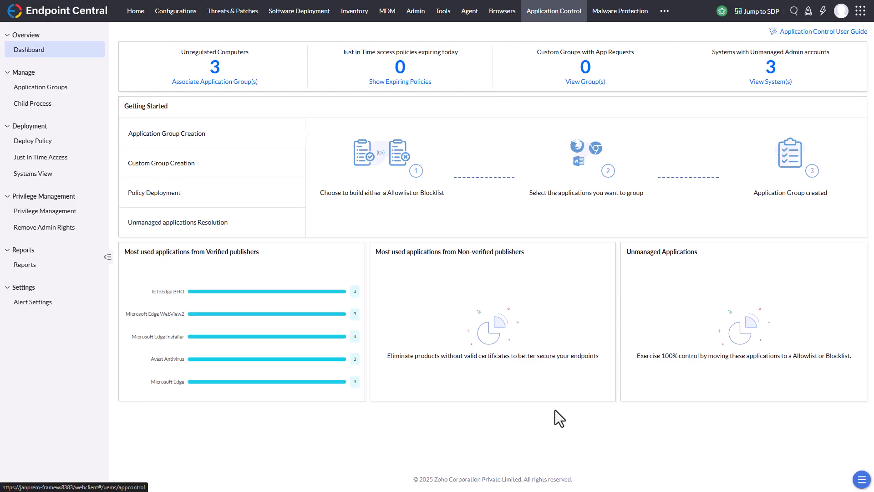
Launch the Opera browser from Windows to check that it runs, and close it again
{"action": "key", "text": "super"}
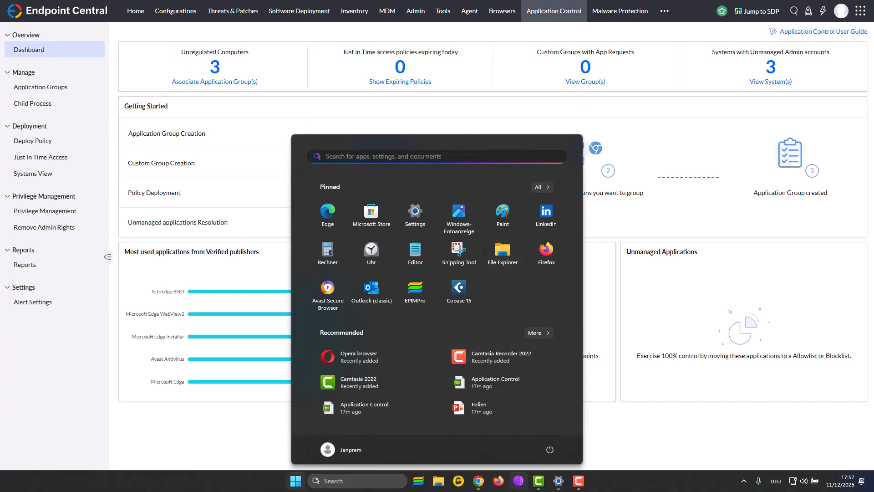
{"action": "left_click", "coordinate": [348, 362]}
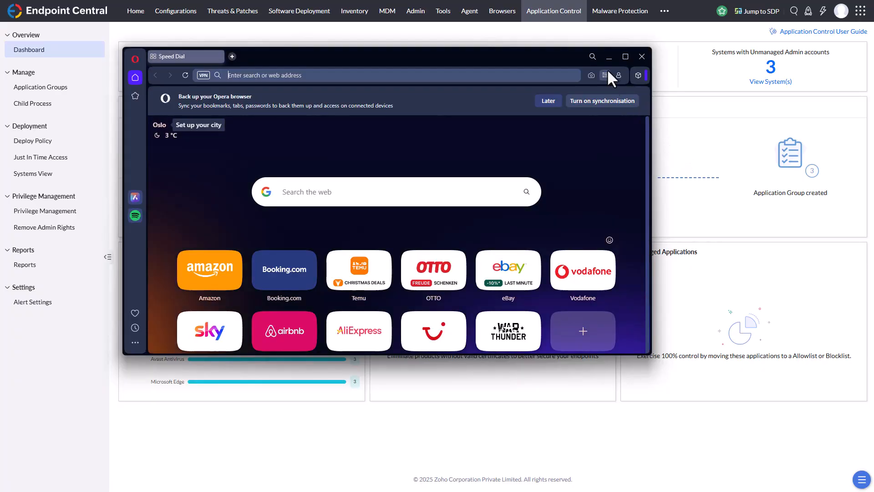
{"action": "left_click", "coordinate": [641, 56]}
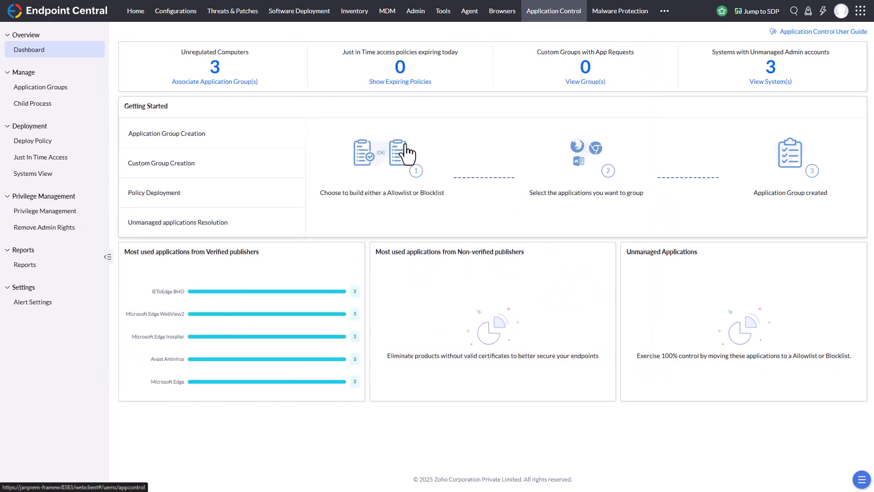
Start a new Windows blocklist application group and name it Blocklist
{"action": "left_click", "coordinate": [56, 92]}
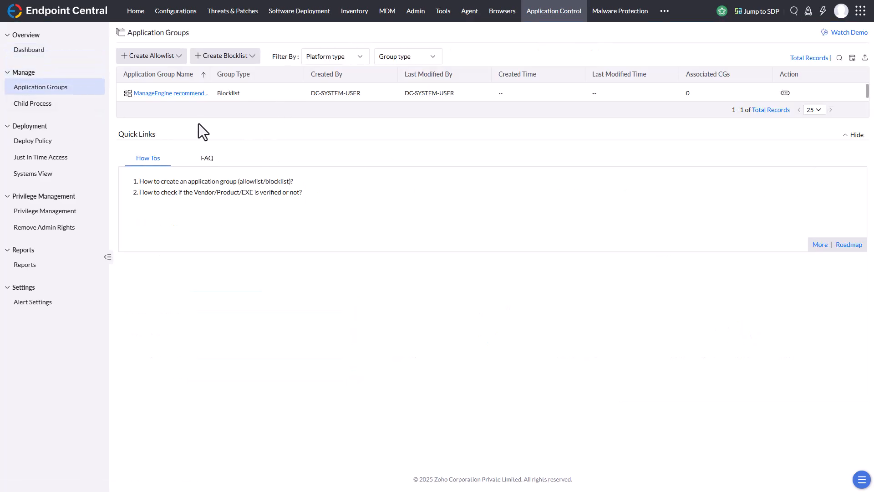
{"action": "left_click", "coordinate": [179, 59]}
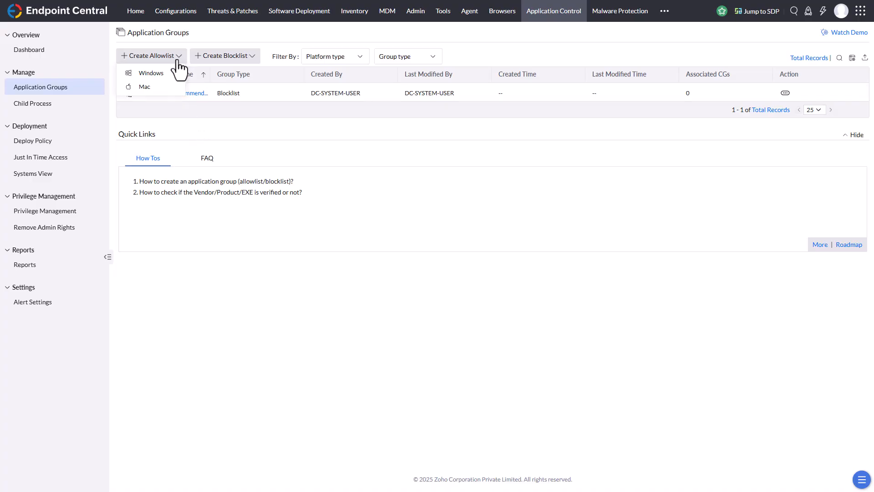
{"action": "left_click", "coordinate": [248, 57]}
{"action": "left_click", "coordinate": [228, 74]}
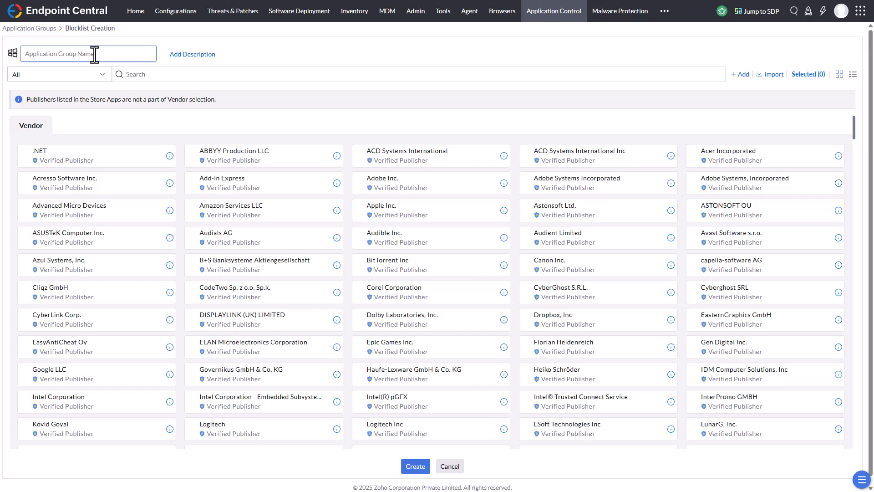
{"action": "type", "text": "Opera Br"}
{"action": "key", "text": "BackSpace"}
{"action": "key", "text": "BackSpace"}
{"action": "key", "text": "BackSpace"}
{"action": "key", "text": "BackSpace"}
{"action": "key", "text": "BackSpace"}
{"action": "key", "text": "BackSpace"}
{"action": "key", "text": "BackSpace"}
{"action": "key", "text": "BackSpace"}
{"action": "type", "text": "Blocklist"}
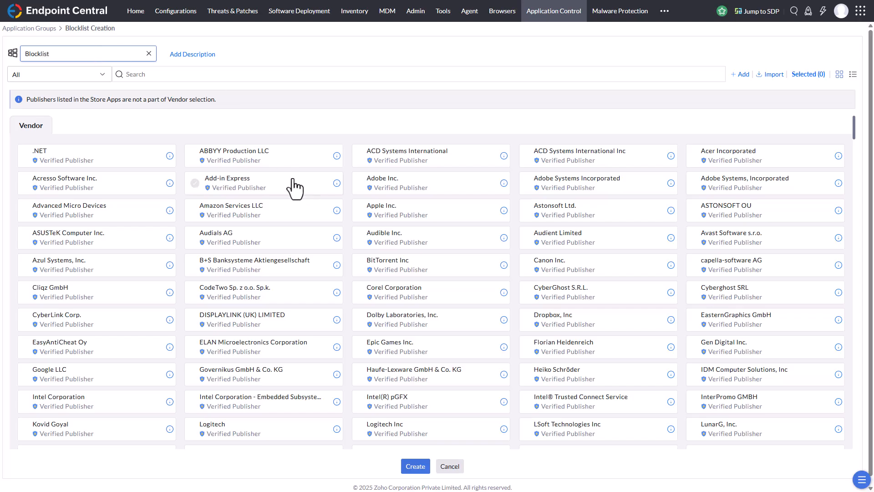
Search the blocklist's applications for "opera" and select the vendor Opera Norway AS
{"action": "left_click", "coordinate": [235, 74]}
{"action": "type", "text": "opera"}
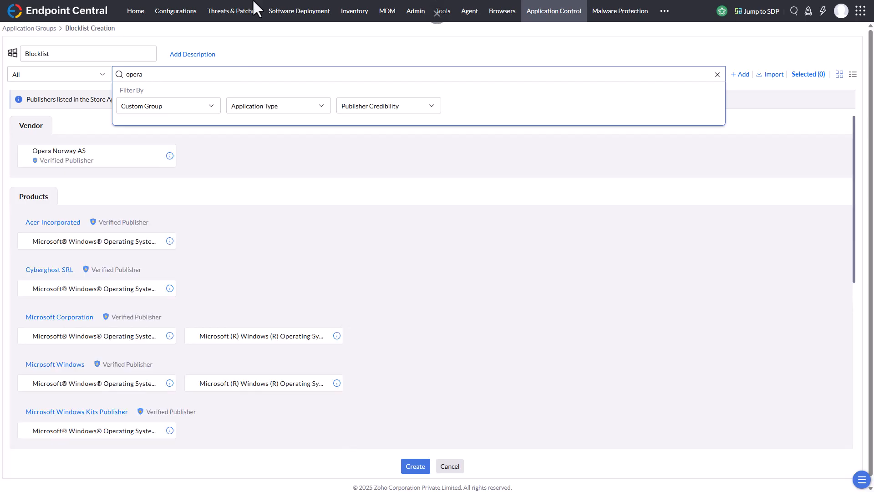
{"action": "left_click", "coordinate": [299, 168]}
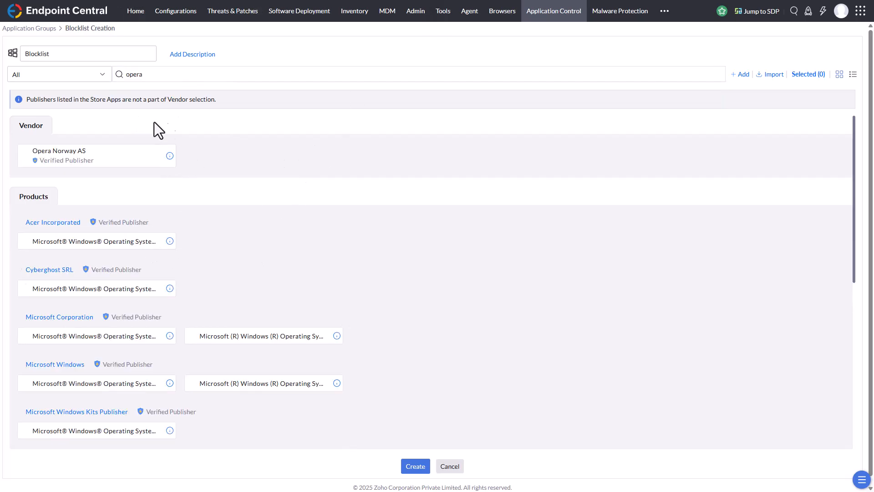
{"action": "left_click", "coordinate": [144, 154]}
Select all seven Opera Norway AS products, from Opera Internet Browser to Opera auto-updater, for the blocklist
{"action": "scroll", "coordinate": [302, 286], "scroll_direction": "down", "scroll_amount": 1}
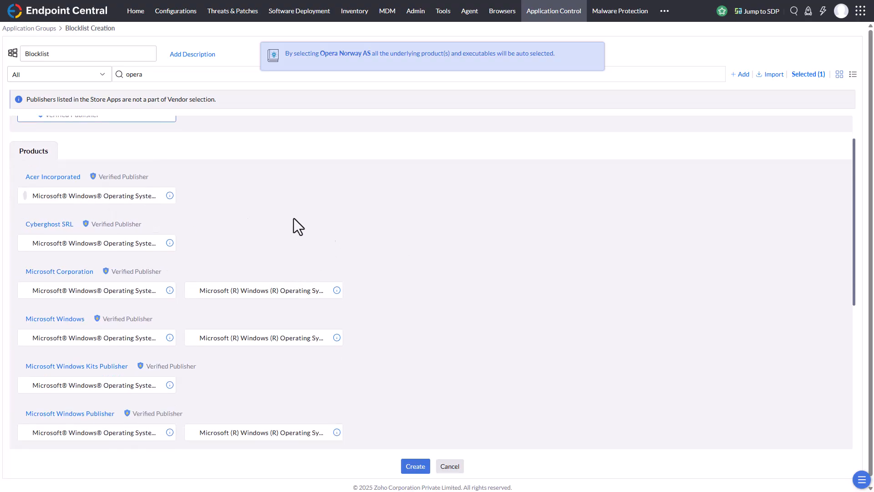
{"action": "scroll", "coordinate": [439, 283], "scroll_direction": "down", "scroll_amount": 3}
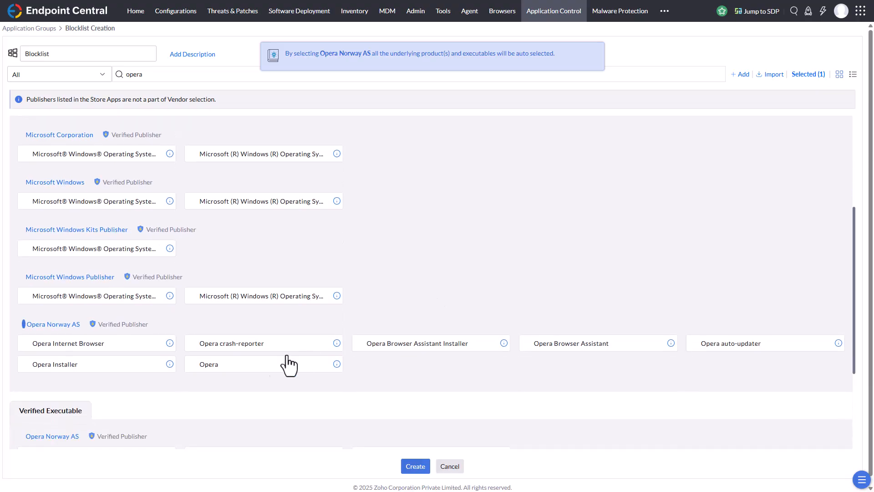
{"action": "left_click", "coordinate": [80, 346]}
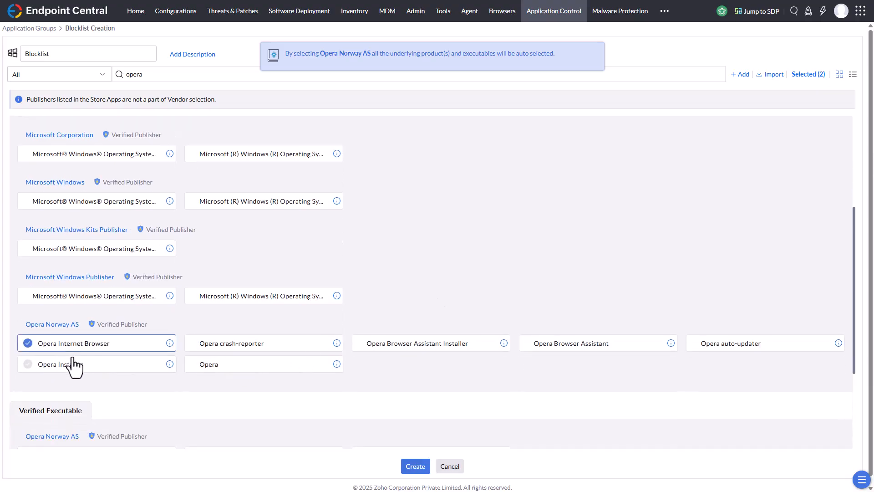
{"action": "left_click", "coordinate": [121, 369]}
{"action": "left_click", "coordinate": [283, 348]}
{"action": "left_click", "coordinate": [274, 369]}
{"action": "left_click", "coordinate": [393, 348]}
{"action": "left_click", "coordinate": [607, 354]}
{"action": "left_click", "coordinate": [742, 354]}
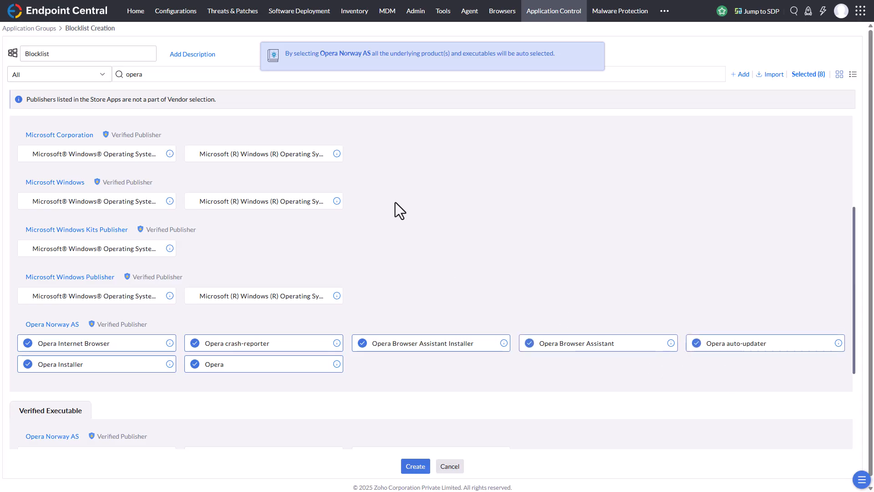
Select the verified executables opera_autoupdate.exe and opera_crashreporter.exe, and create the blocklist
{"action": "scroll", "coordinate": [395, 202], "scroll_direction": "down", "scroll_amount": 2}
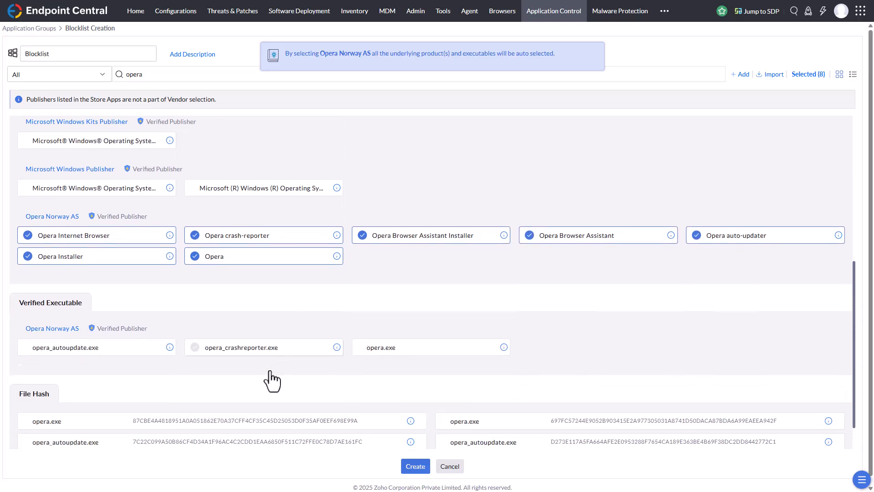
{"action": "scroll", "coordinate": [272, 380], "scroll_direction": "down", "scroll_amount": 1}
{"action": "left_click", "coordinate": [50, 320]}
{"action": "left_click", "coordinate": [276, 325]}
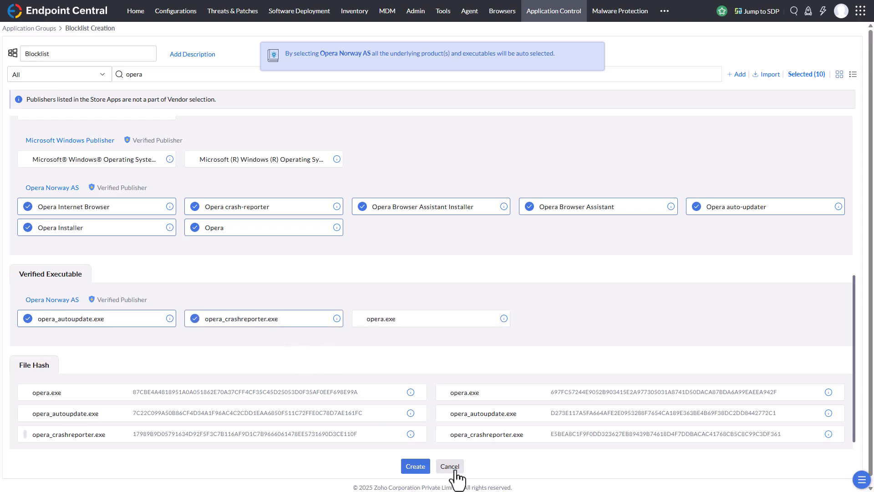
{"action": "left_click", "coordinate": [415, 467]}
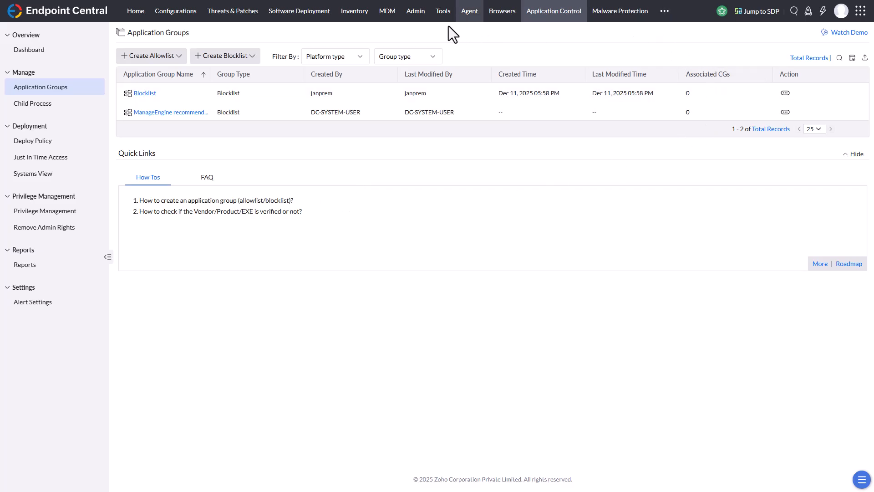
Add the FrameW computer to the Prohibit Software custom group and save the modified group
{"action": "left_click", "coordinate": [416, 17]}
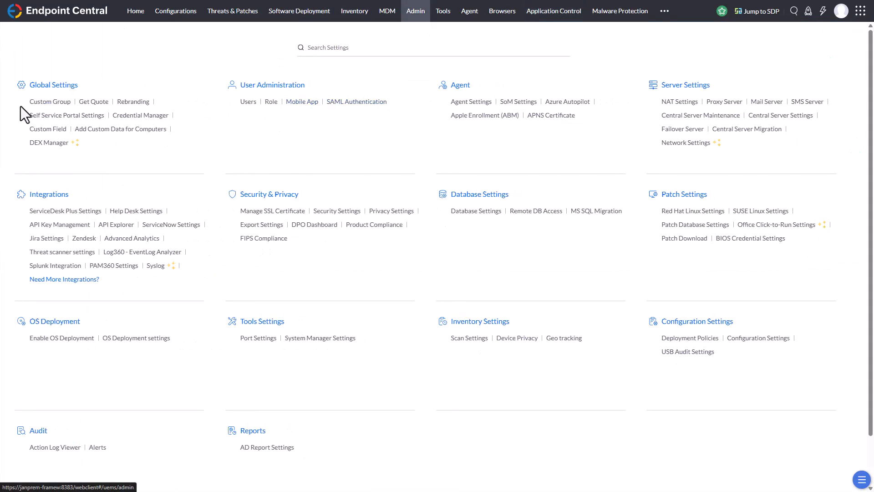
{"action": "left_click", "coordinate": [42, 101]}
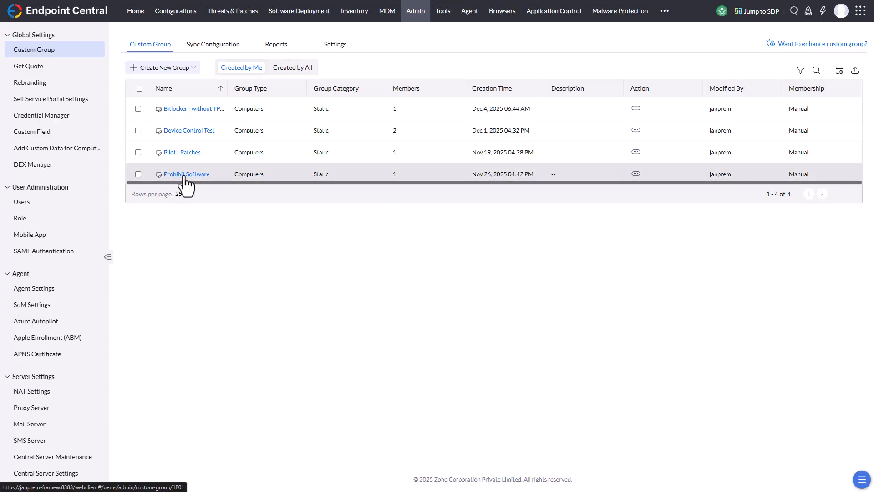
{"action": "left_click", "coordinate": [636, 176]}
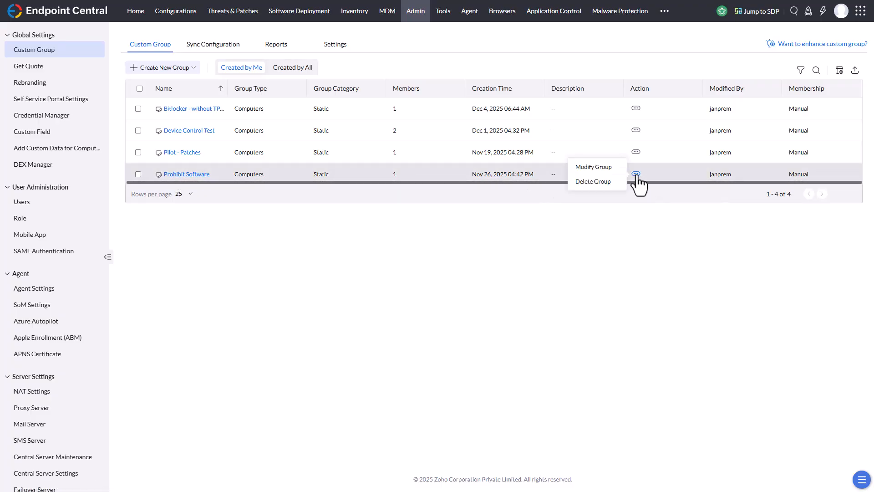
{"action": "left_click", "coordinate": [607, 167]}
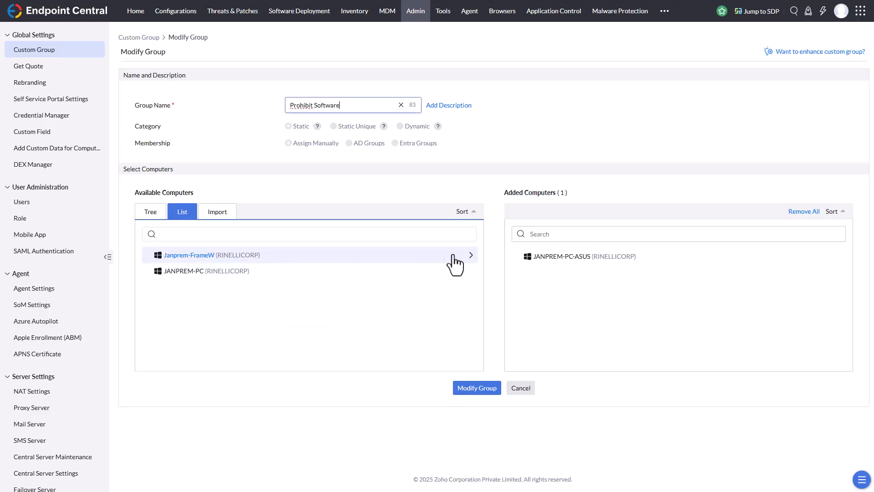
{"action": "left_click", "coordinate": [468, 255]}
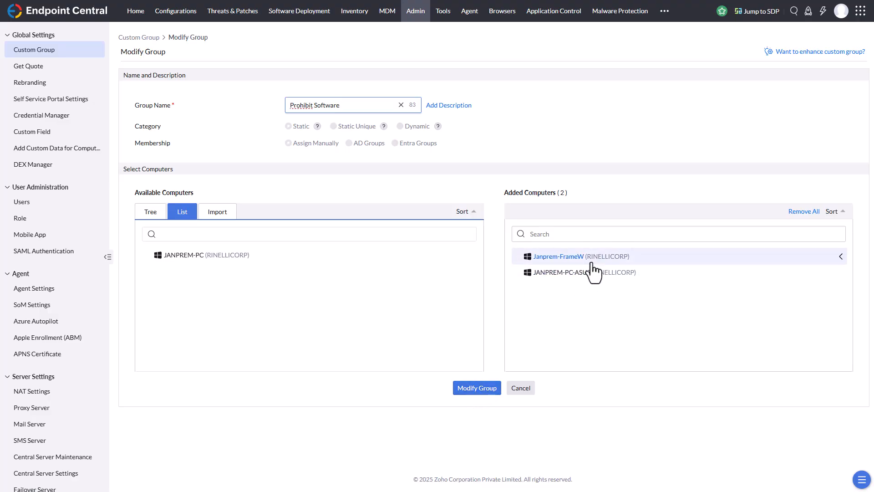
{"action": "left_click", "coordinate": [473, 388]}
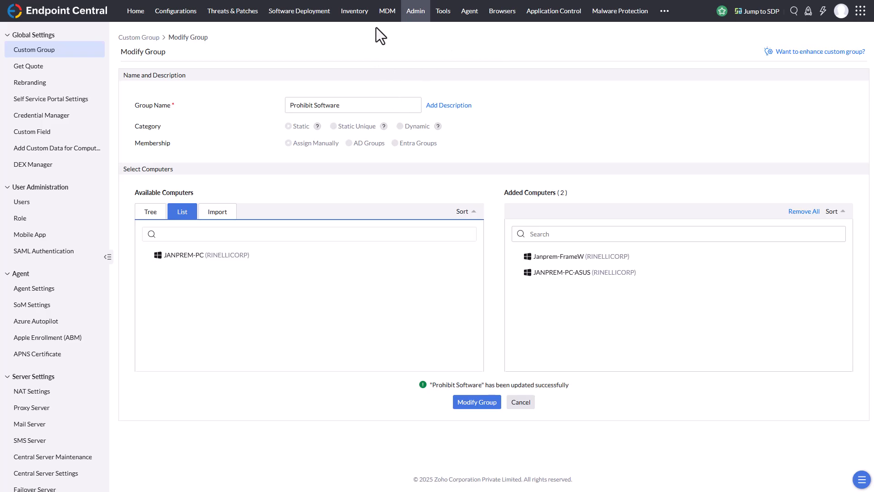
Start a new application control policy association targeting the Prohibit Software custom group
{"action": "left_click", "coordinate": [550, 13]}
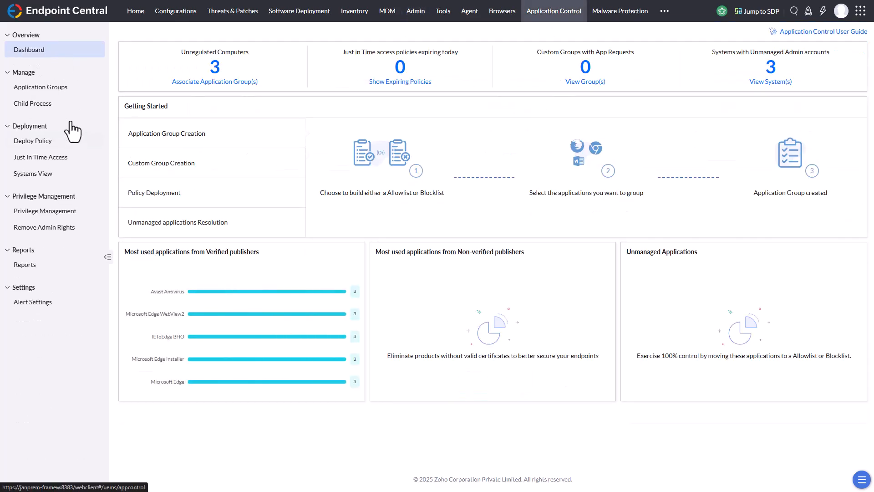
{"action": "left_click", "coordinate": [46, 91]}
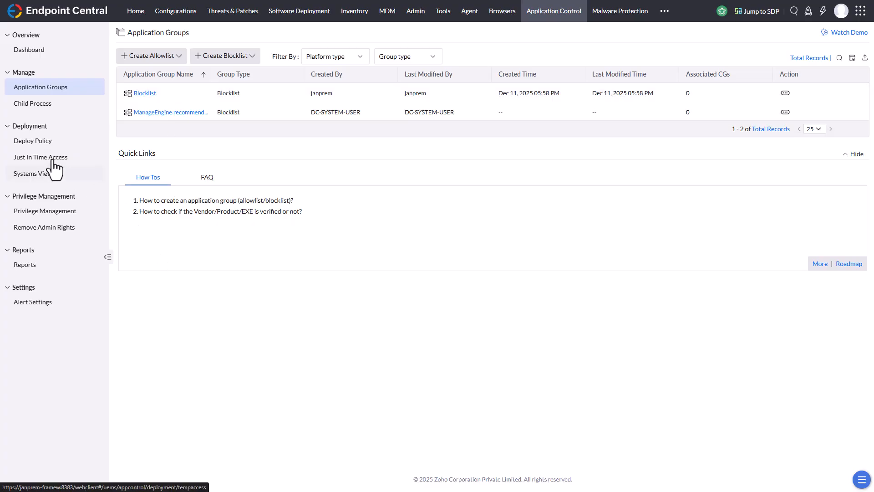
{"action": "left_click", "coordinate": [50, 146]}
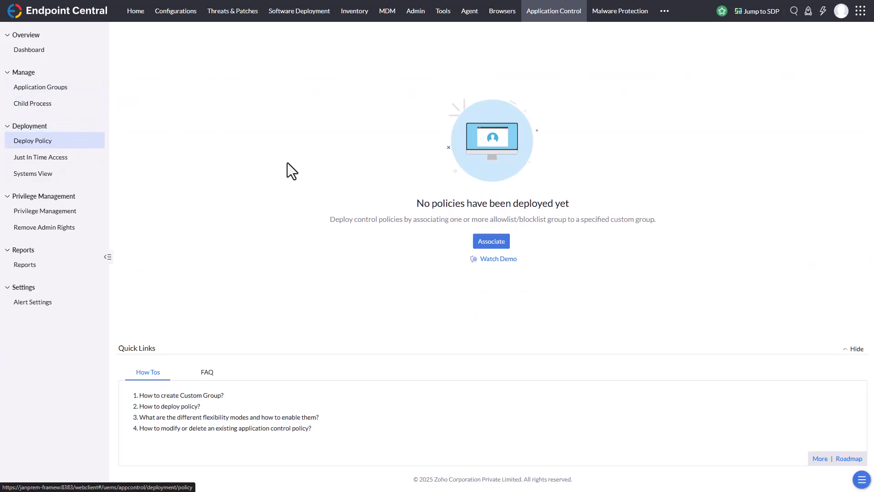
{"action": "left_click", "coordinate": [489, 244]}
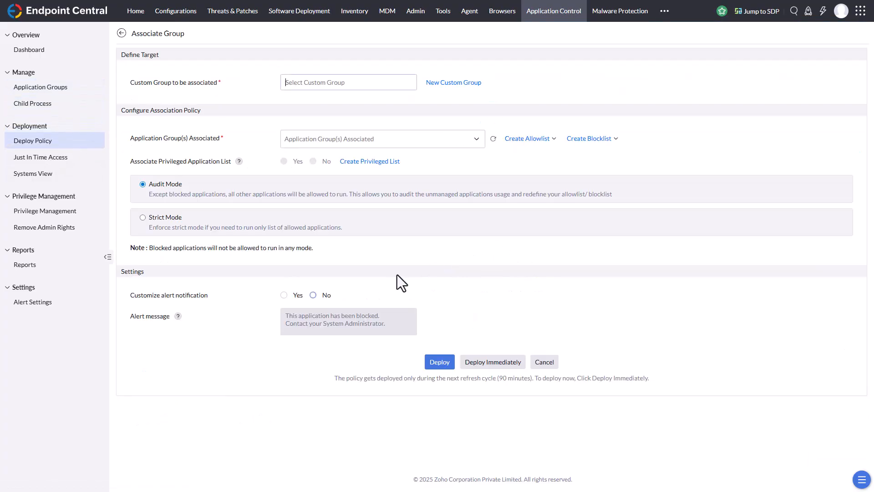
{"action": "left_click", "coordinate": [314, 83]}
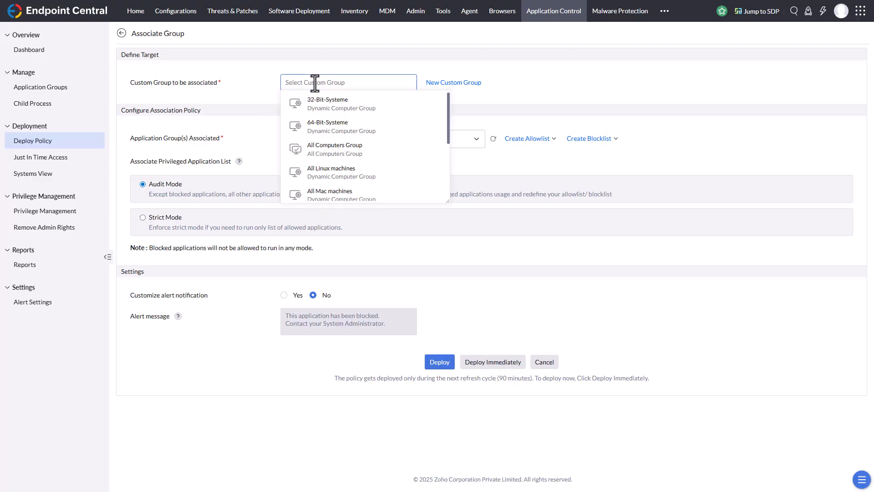
{"action": "scroll", "coordinate": [345, 141], "scroll_direction": "down", "scroll_amount": 3}
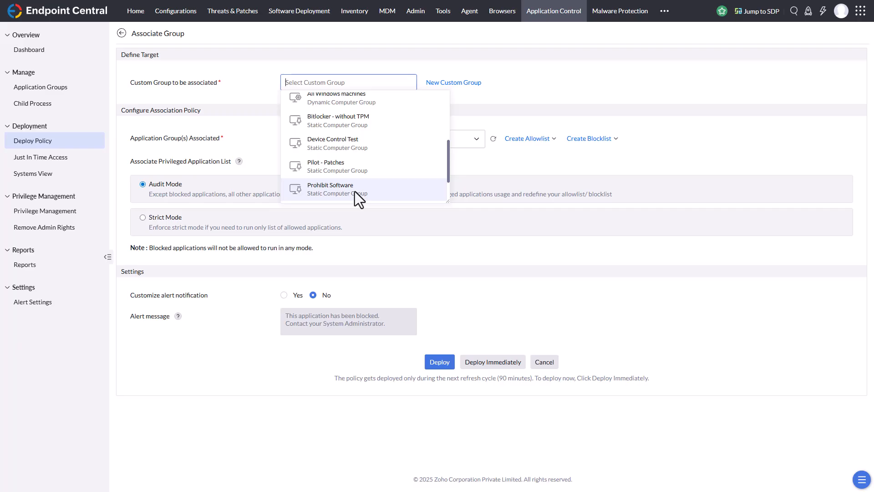
{"action": "left_click", "coordinate": [354, 191]}
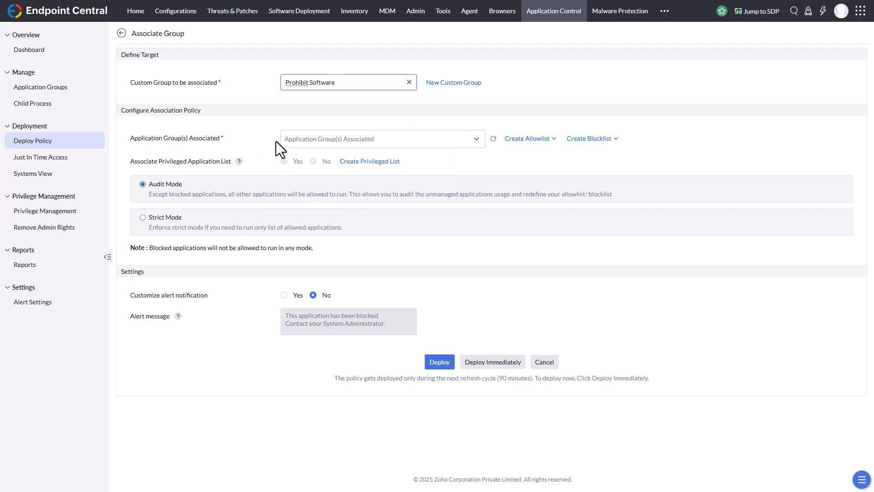
Associate the Blocklist application group with the policy
{"action": "left_click", "coordinate": [324, 138]}
{"action": "left_click", "coordinate": [362, 197]}
{"action": "left_click", "coordinate": [466, 111]}
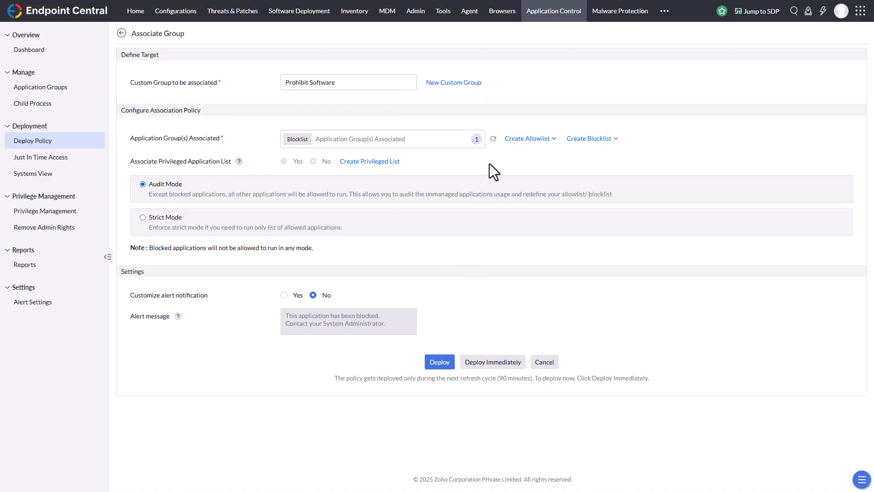
{"action": "left_click", "coordinate": [152, 225]}
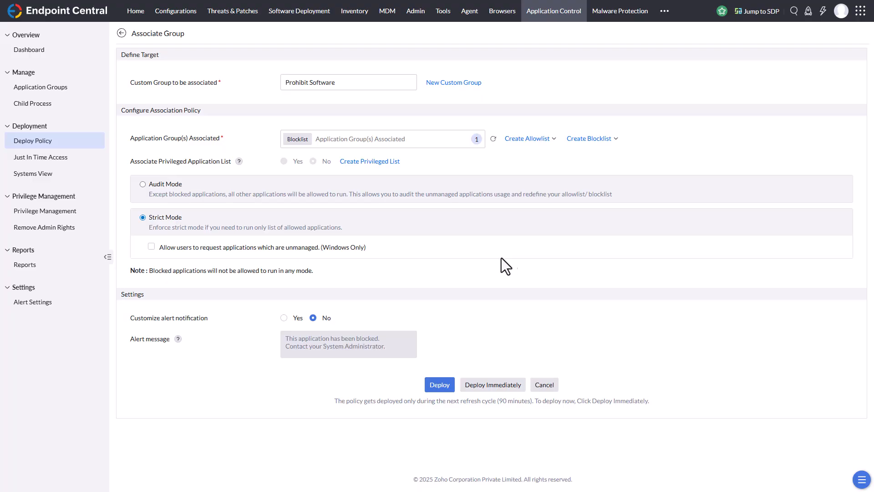
{"action": "left_click", "coordinate": [151, 248]}
{"action": "left_click", "coordinate": [151, 247]}
{"action": "left_click", "coordinate": [157, 186]}
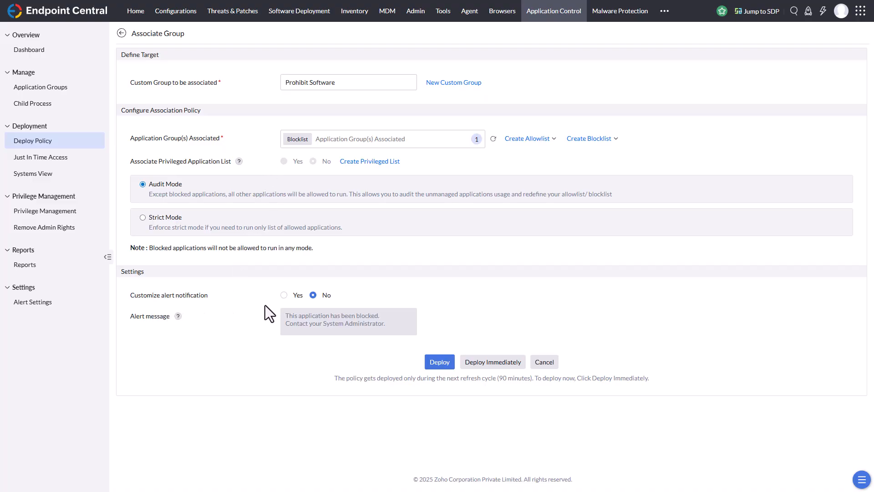
Enable the customized alert notification for blocked applications and deploy the policy immediately
{"action": "left_click", "coordinate": [284, 295]}
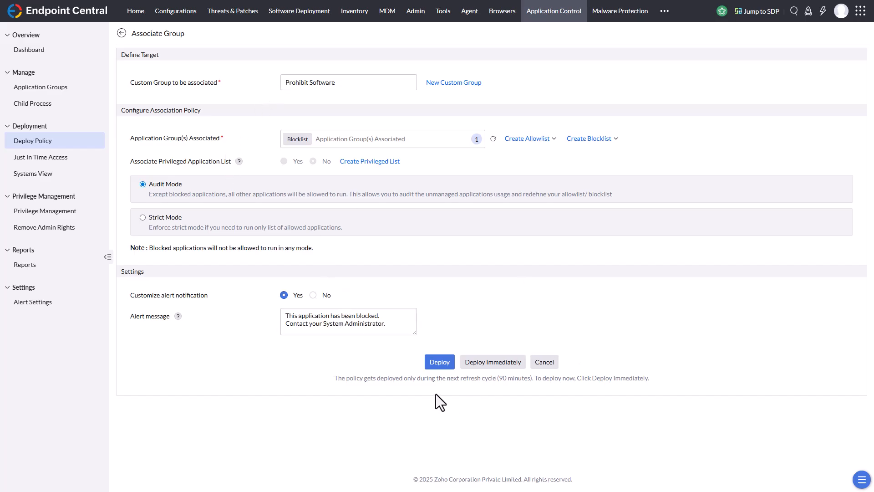
{"action": "left_click", "coordinate": [494, 366]}
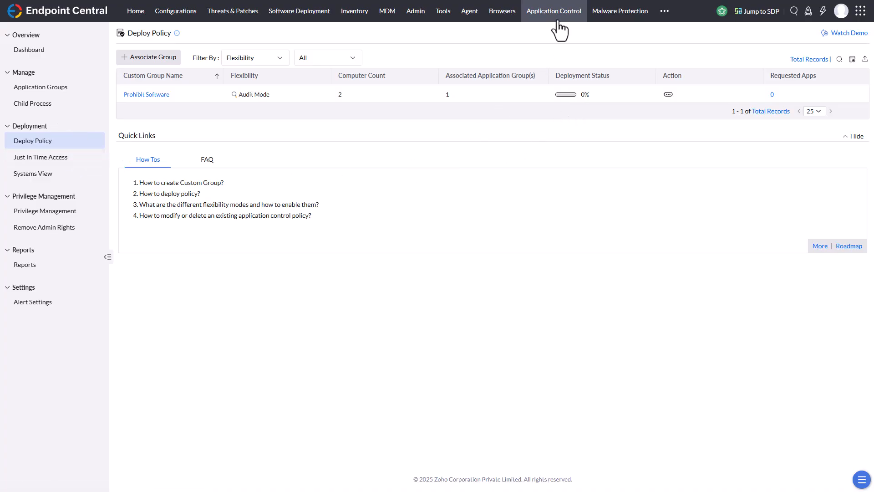
Examine the Application Allowlisting options for a Just In Time Access policy, including the specific applications access type, and cancel the policy
{"action": "left_click", "coordinate": [62, 162]}
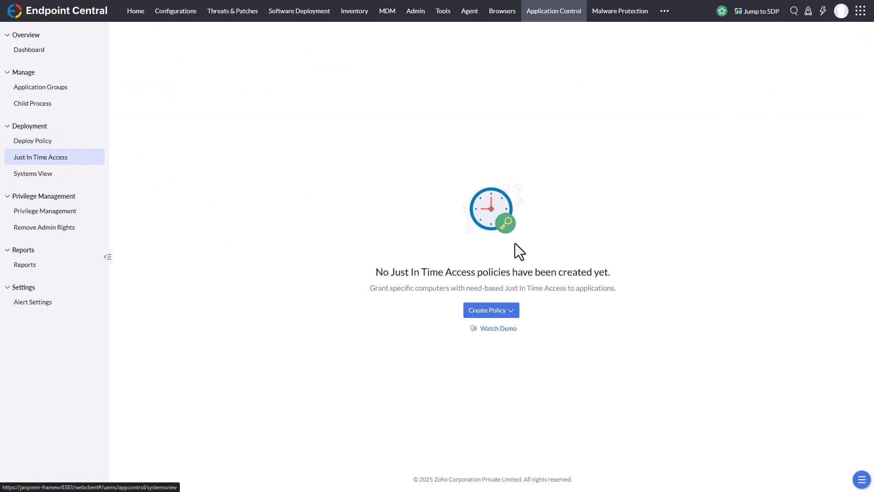
{"action": "left_click", "coordinate": [511, 311]}
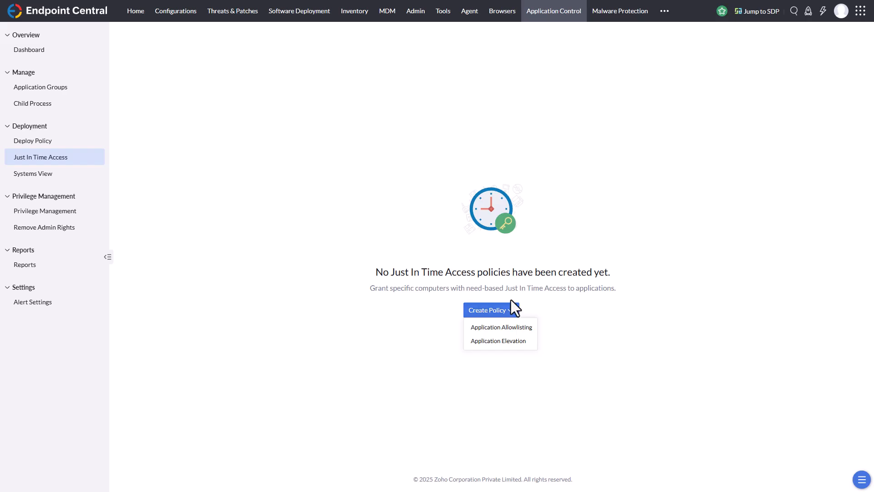
{"action": "left_click", "coordinate": [517, 333]}
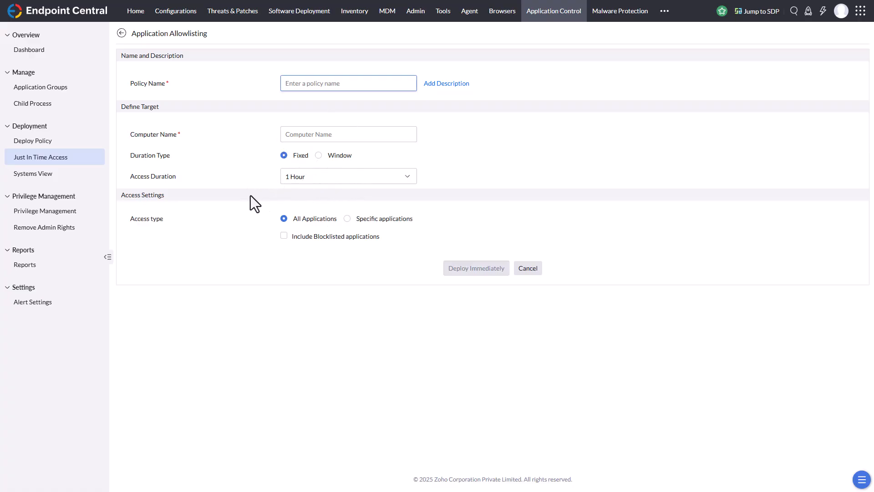
{"action": "left_click", "coordinate": [376, 220]}
{"action": "left_click", "coordinate": [284, 218]}
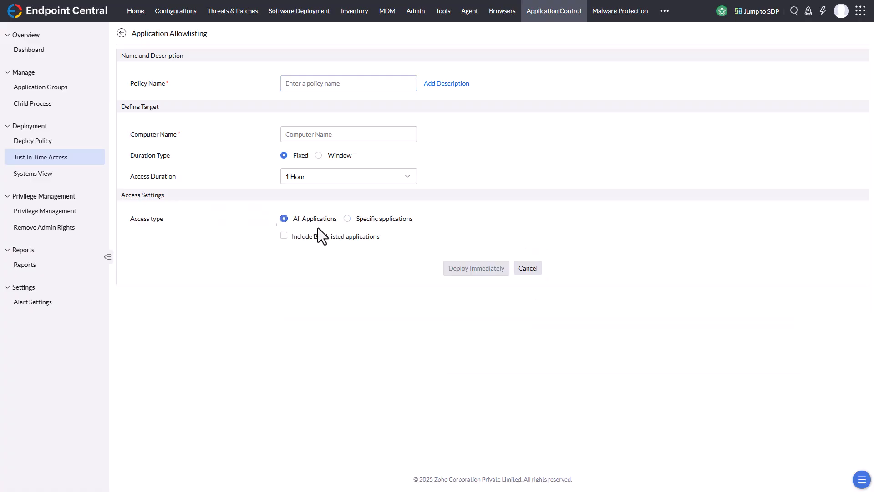
{"action": "left_click", "coordinate": [530, 272]}
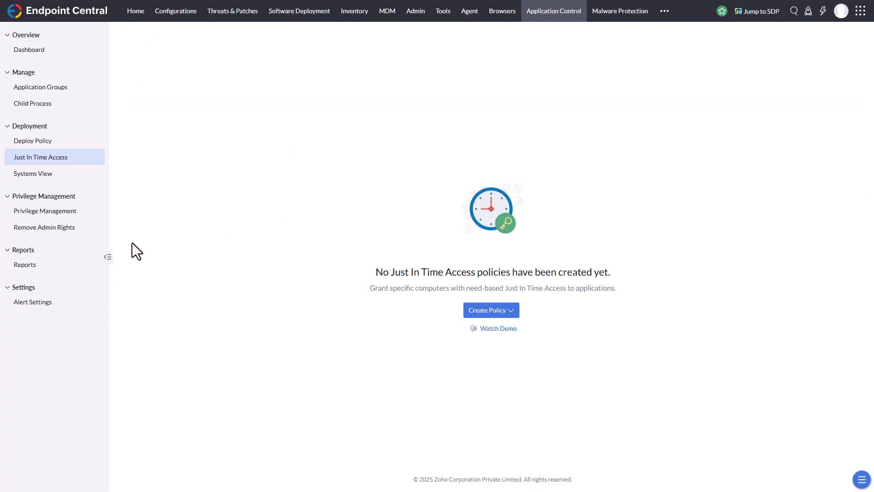
Try out a privileged application list with elevation for all applications, specific applications and auto elevation enabled, and view the selectable vendors
{"action": "left_click", "coordinate": [60, 216]}
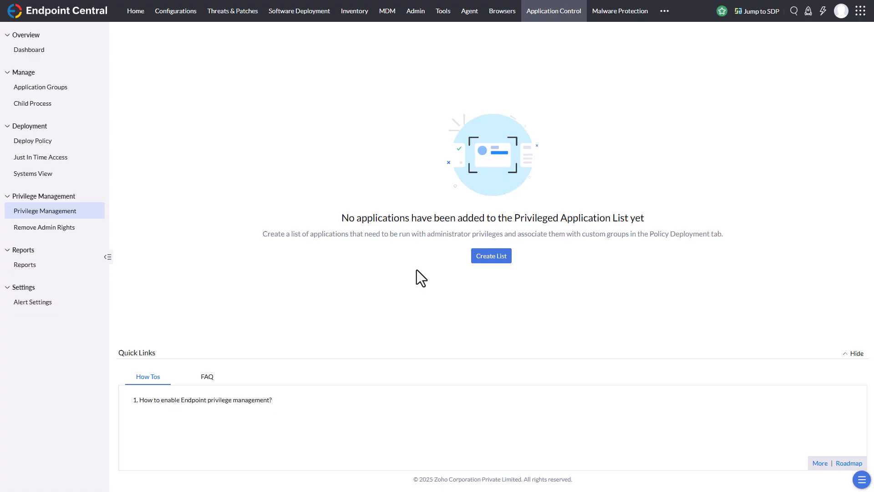
{"action": "left_click", "coordinate": [484, 257]}
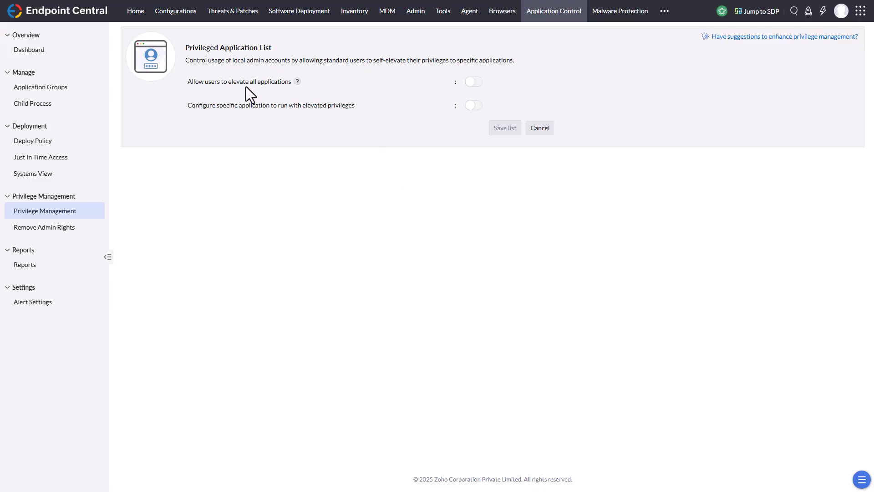
{"action": "left_click", "coordinate": [473, 82]}
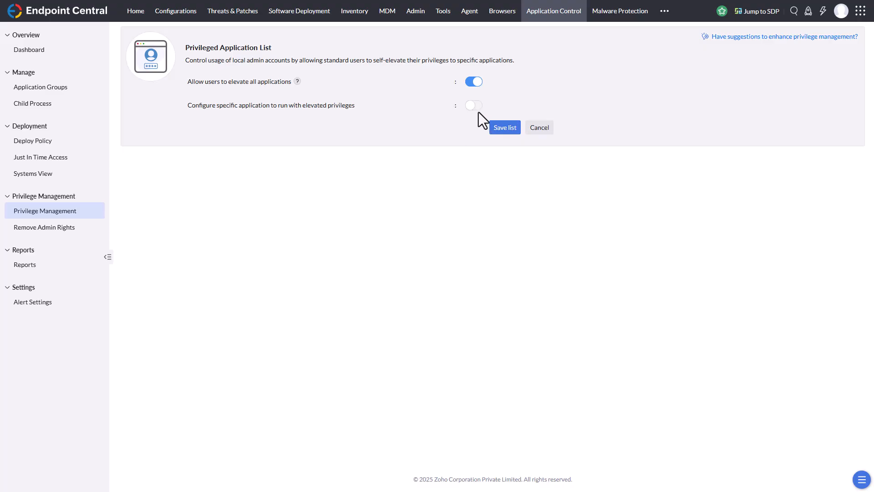
{"action": "left_click", "coordinate": [473, 106]}
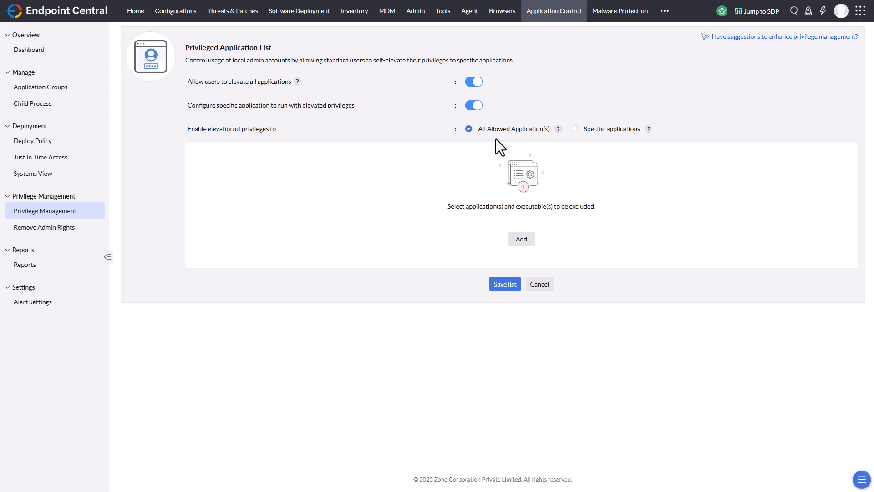
{"action": "left_click", "coordinate": [575, 129]}
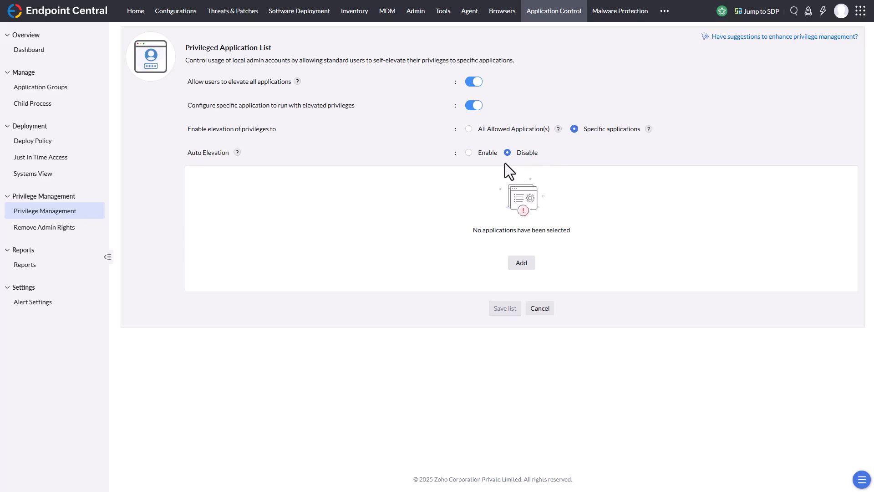
{"action": "left_click", "coordinate": [468, 153]}
{"action": "left_click", "coordinate": [522, 263]}
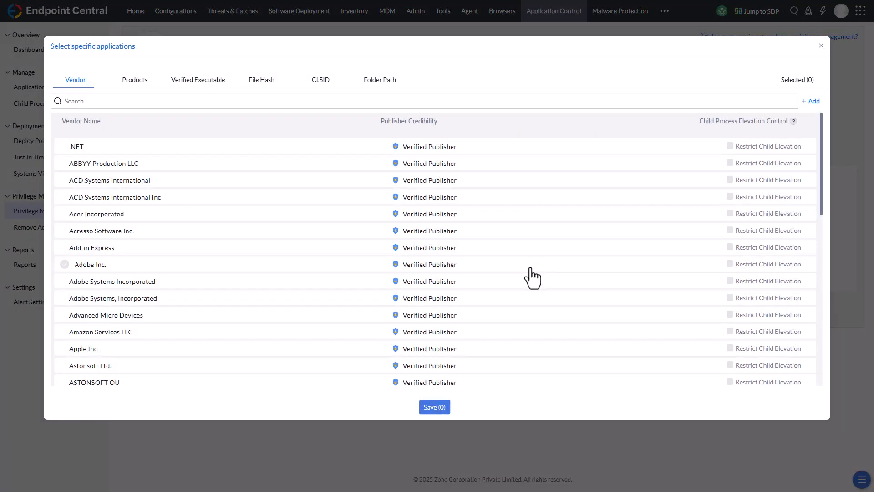
{"action": "left_click", "coordinate": [821, 46]}
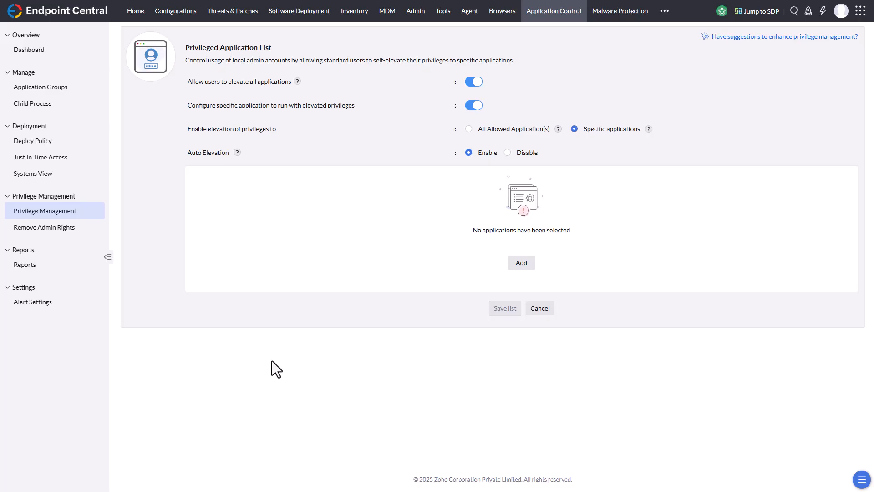
Review the computers with local admin rights and the exclusion policy options for removing admin rights
{"action": "left_click", "coordinate": [52, 230]}
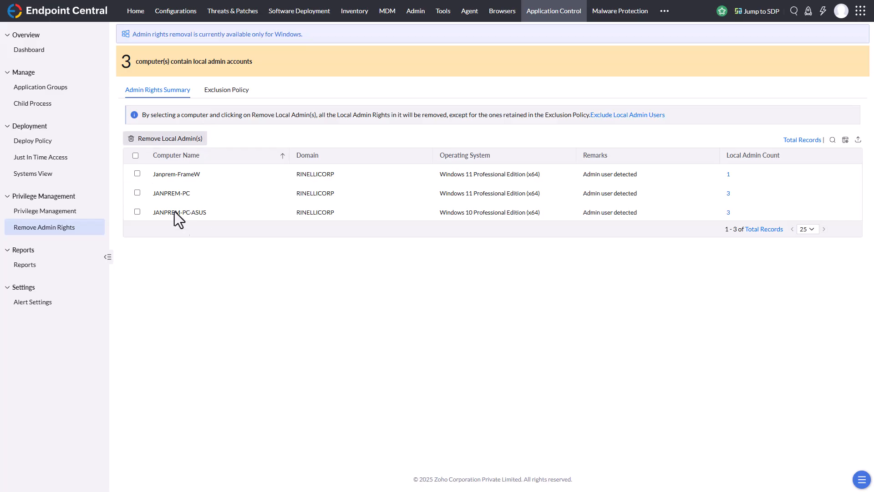
{"action": "left_click", "coordinate": [135, 155]}
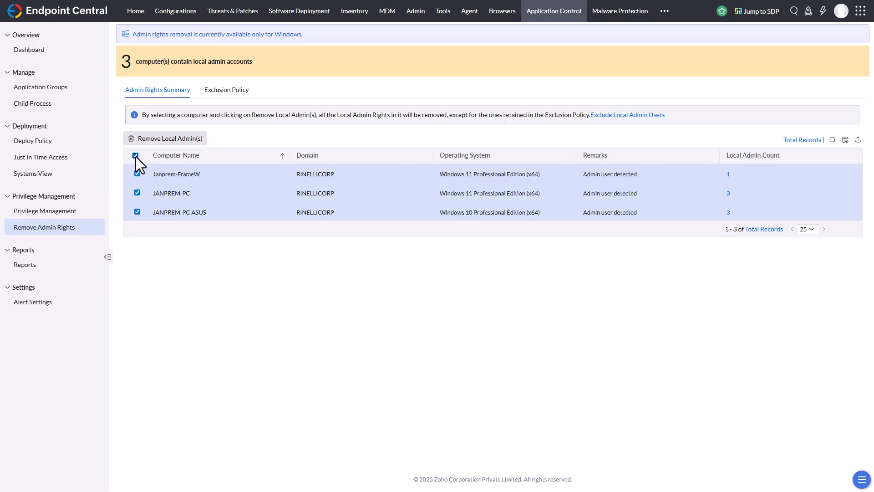
{"action": "left_click", "coordinate": [135, 156]}
{"action": "left_click", "coordinate": [227, 93]}
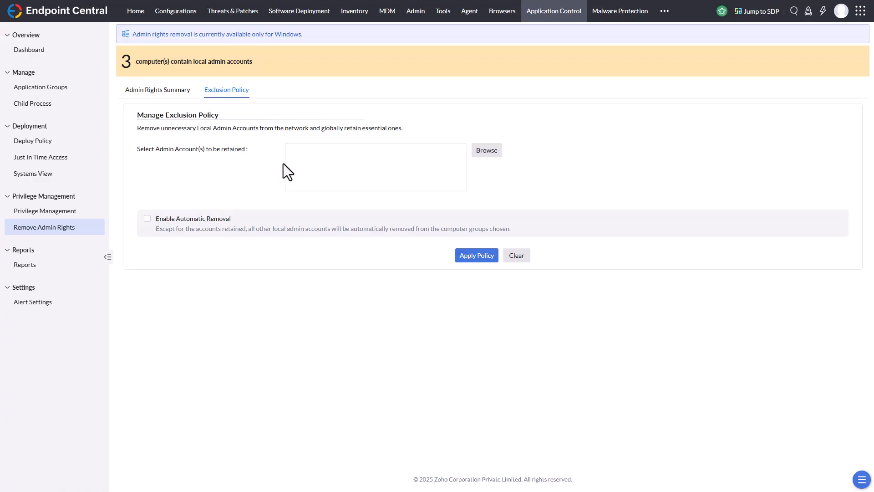
{"action": "left_click", "coordinate": [159, 91]}
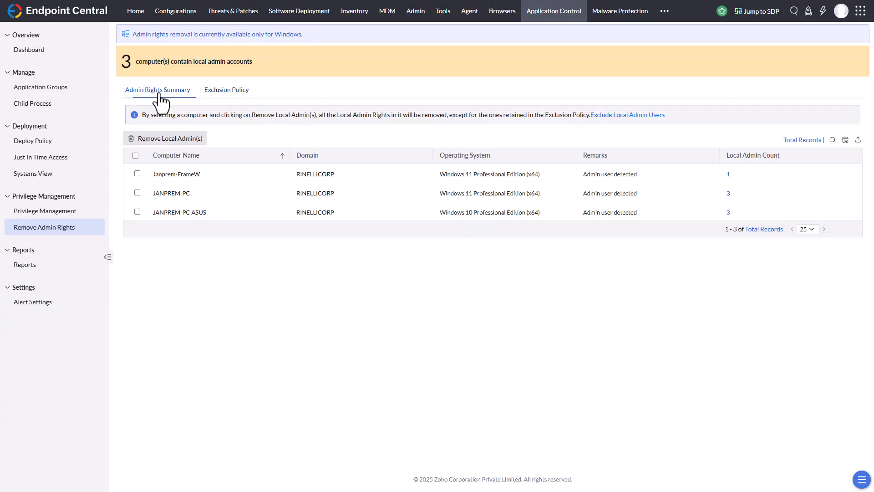
Add the administrator's email address as the alert recipient for requested apps and save the alert settings
{"action": "left_click", "coordinate": [30, 303]}
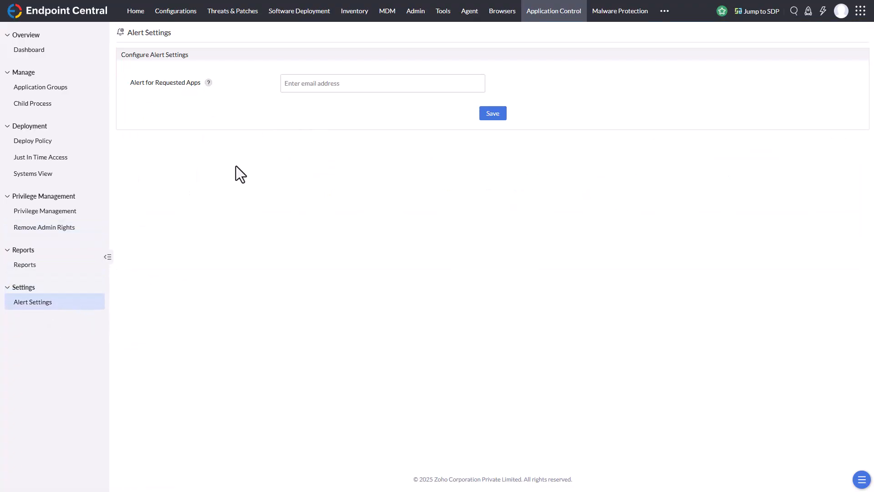
{"action": "left_click", "coordinate": [304, 84]}
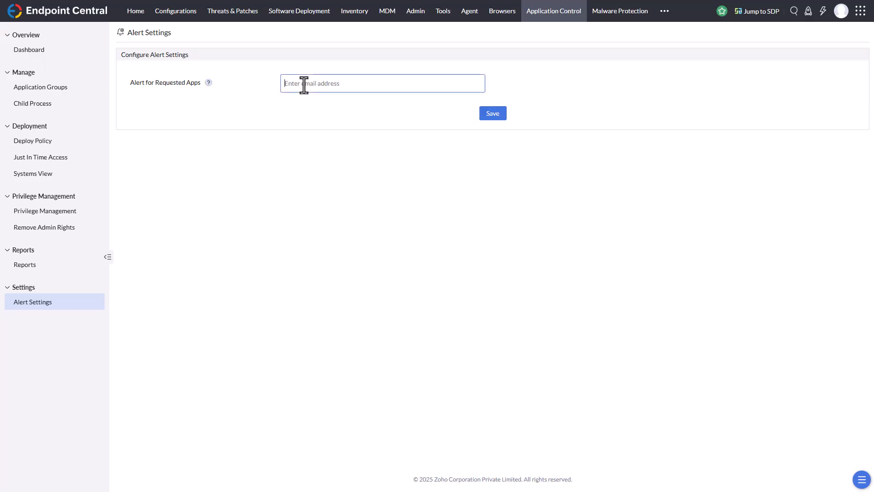
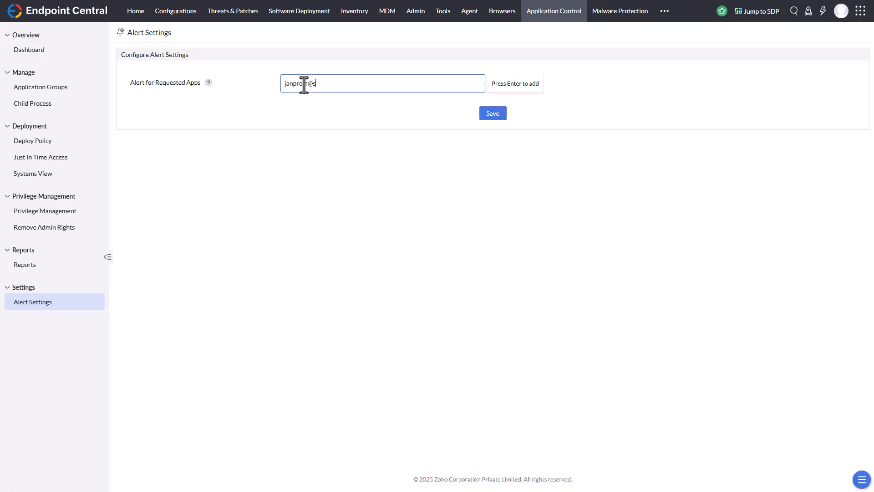
{"action": "key", "text": "Return"}
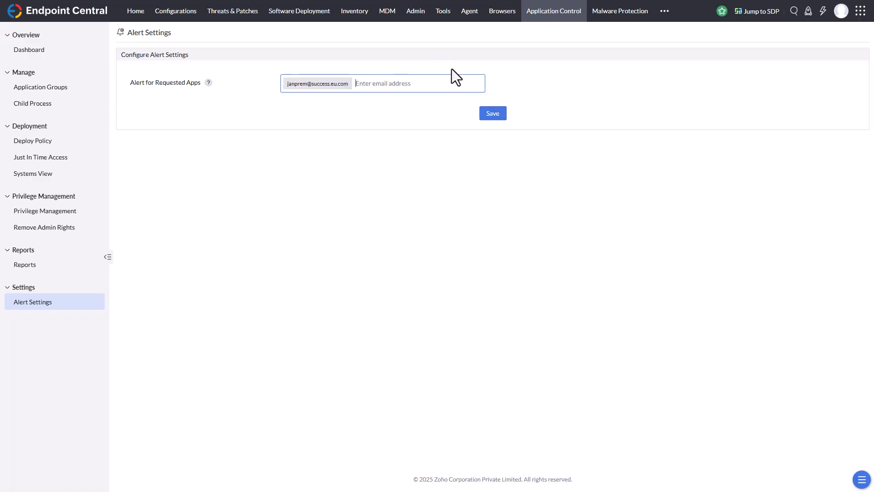
{"action": "left_click", "coordinate": [486, 114]}
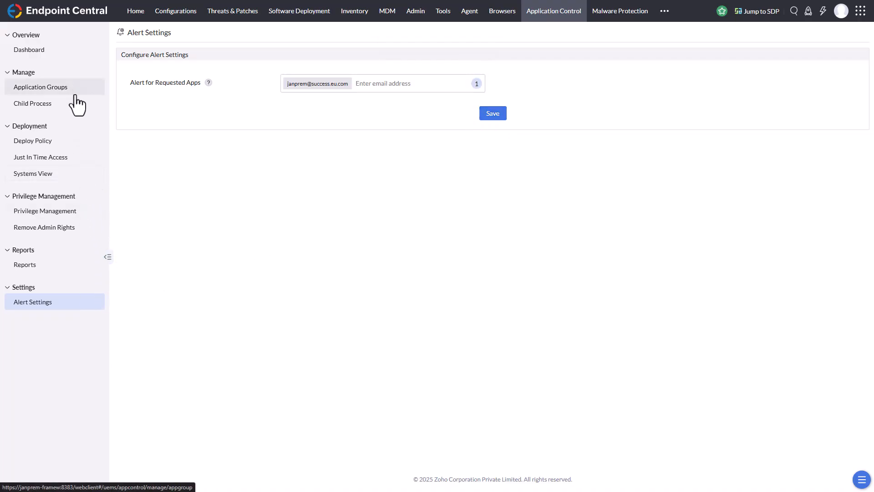
Check the deployed policy's status and launch the Opera browser to test the block
{"action": "left_click", "coordinate": [60, 146]}
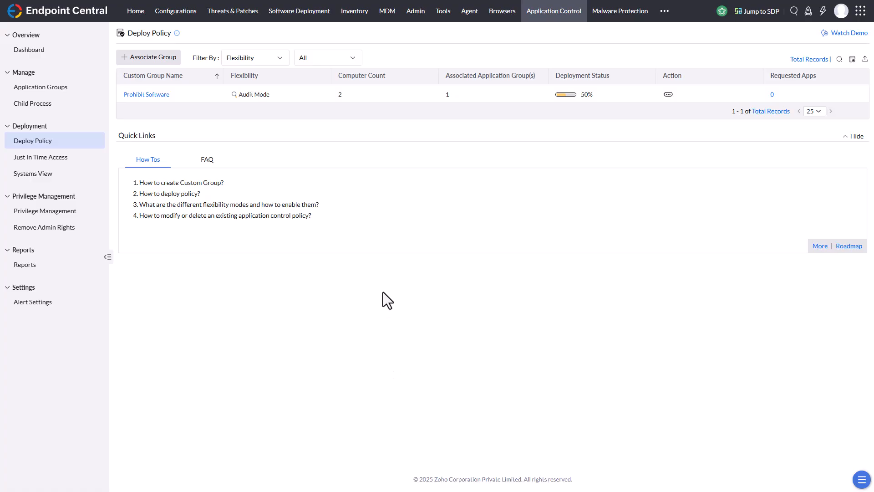
{"action": "key", "text": "super"}
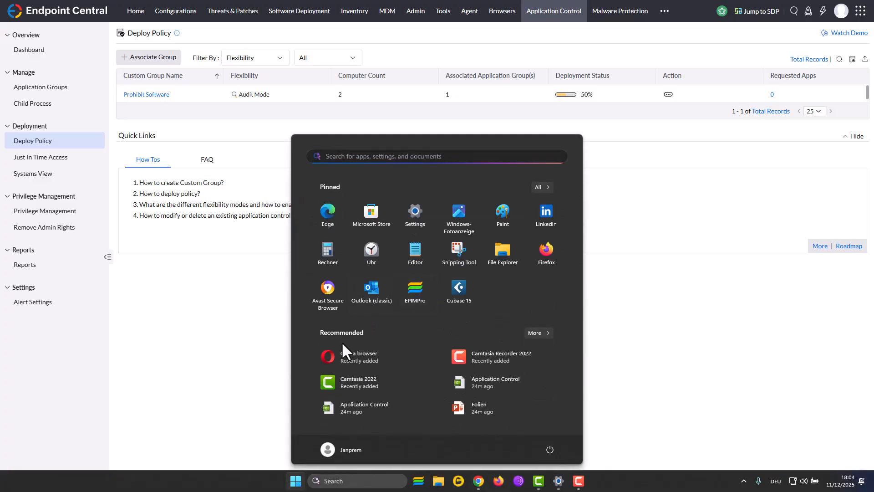
{"action": "left_click", "coordinate": [360, 355]}
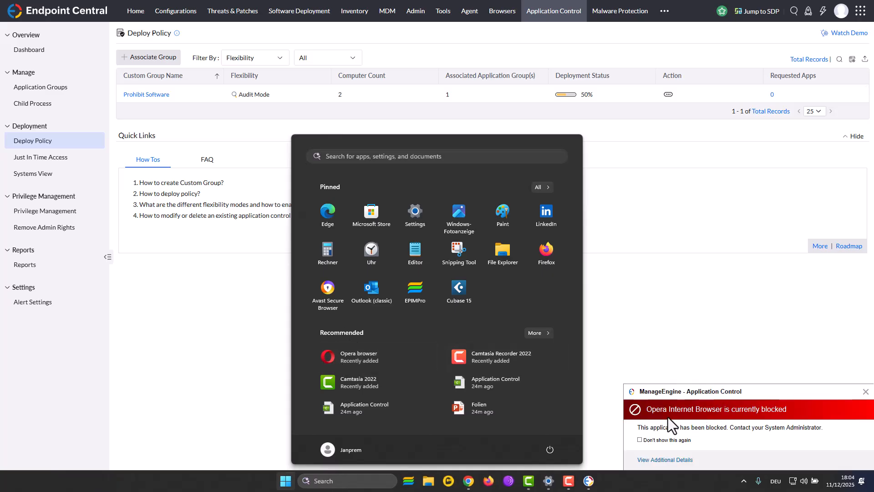
View the additional details of the blocked Opera application and close the block notification
{"action": "left_click", "coordinate": [770, 392]}
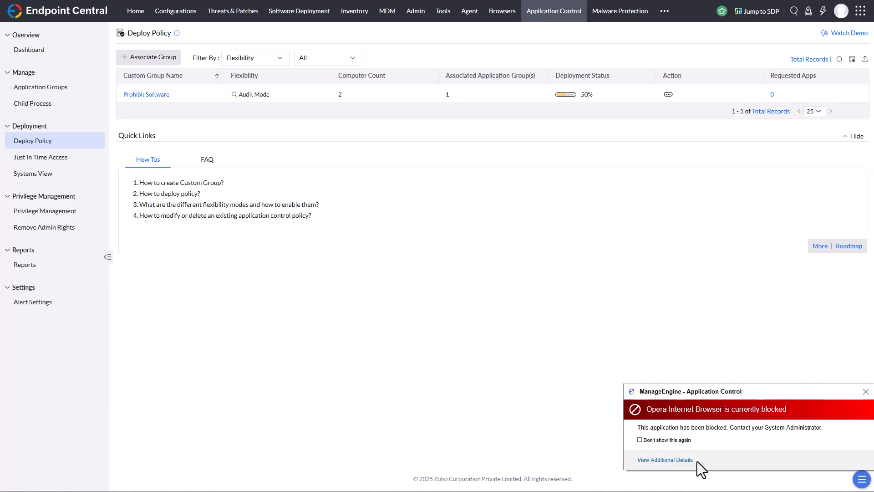
{"action": "left_click", "coordinate": [669, 460]}
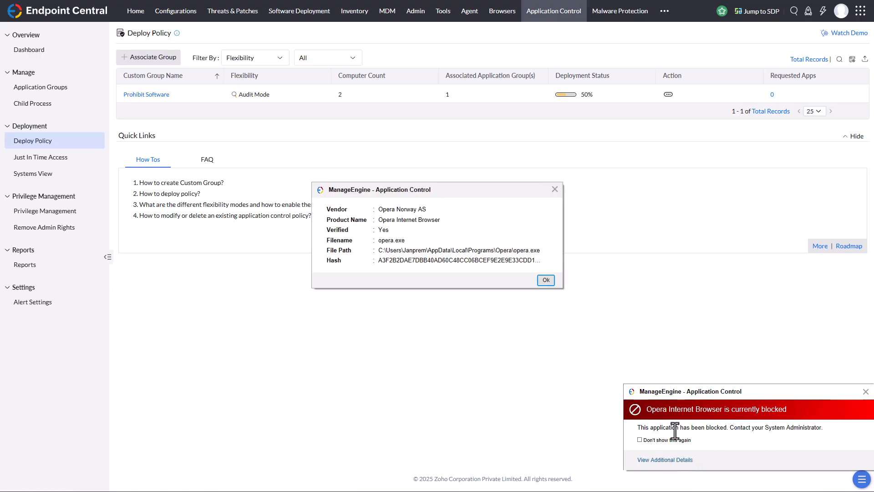
{"action": "left_click", "coordinate": [546, 280]}
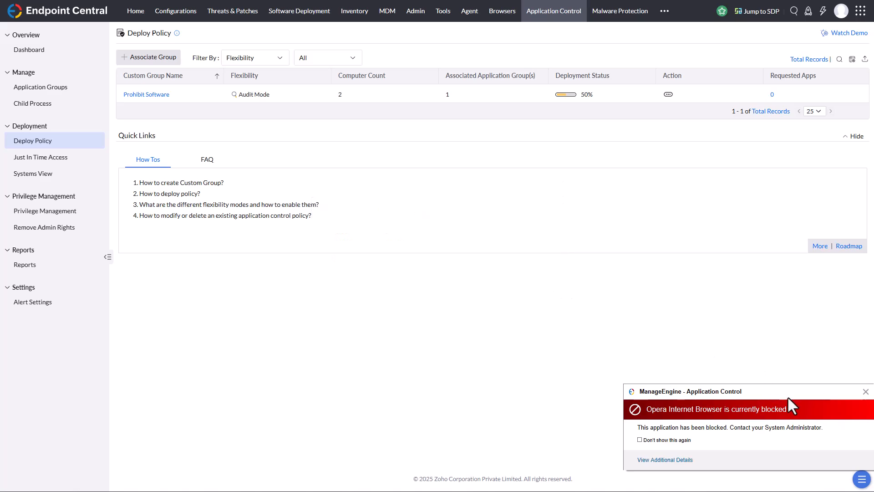
{"action": "left_click", "coordinate": [865, 392]}
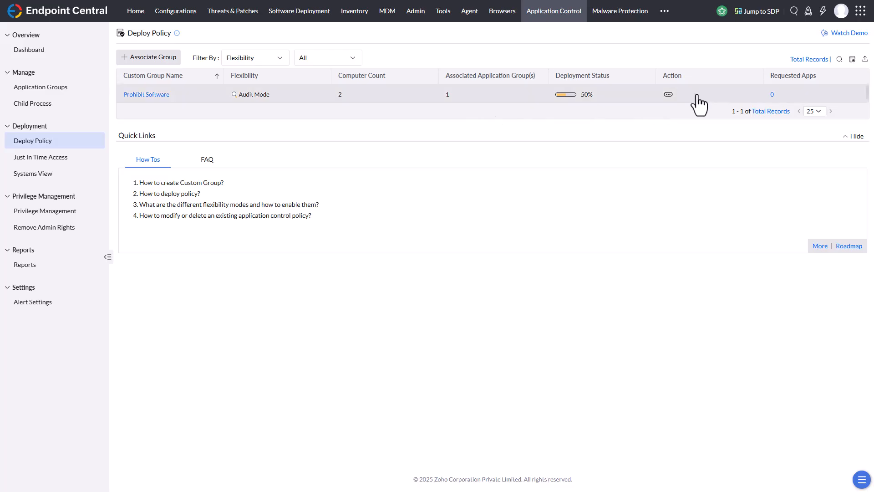
Review the Prohibit Software policy's computers, application groups, allowed apps and blocked apps
{"action": "left_click", "coordinate": [668, 95]}
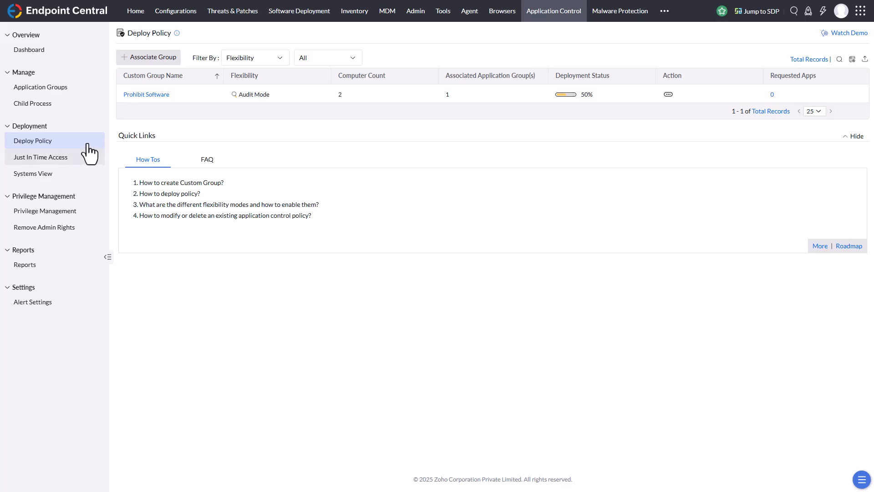
{"action": "left_click", "coordinate": [142, 93]}
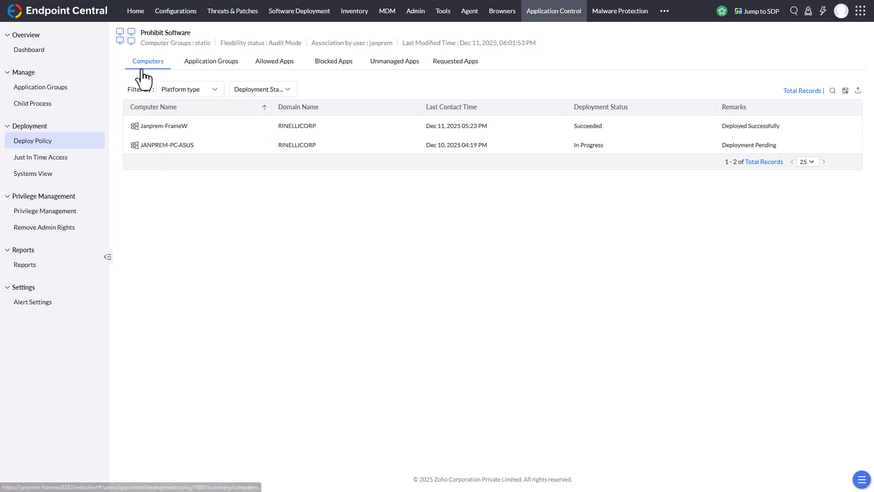
{"action": "left_click", "coordinate": [229, 69]}
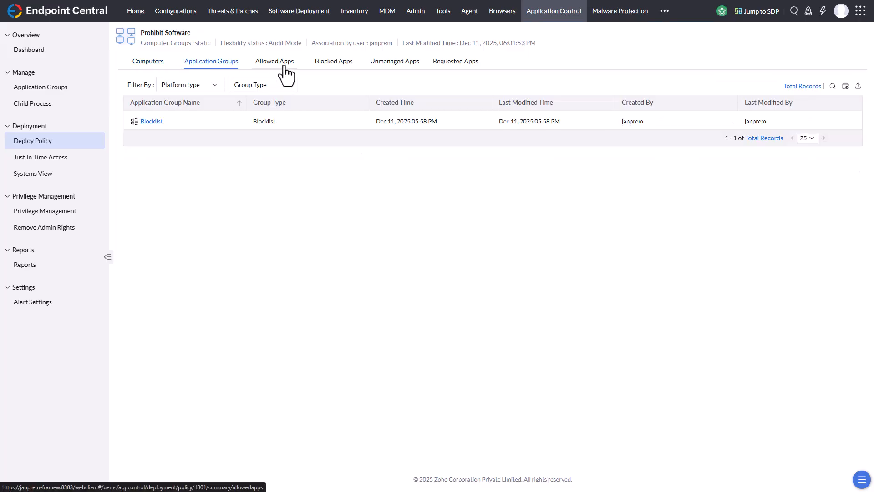
{"action": "left_click", "coordinate": [283, 66]}
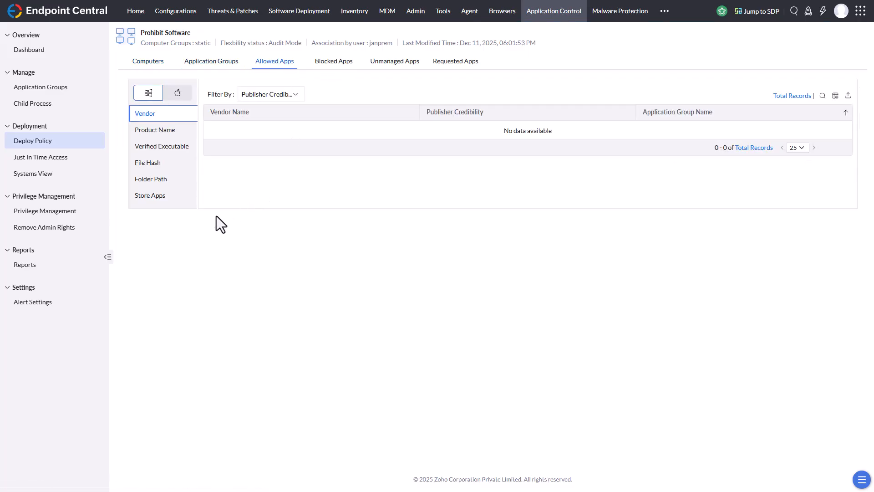
{"action": "left_click", "coordinate": [332, 64]}
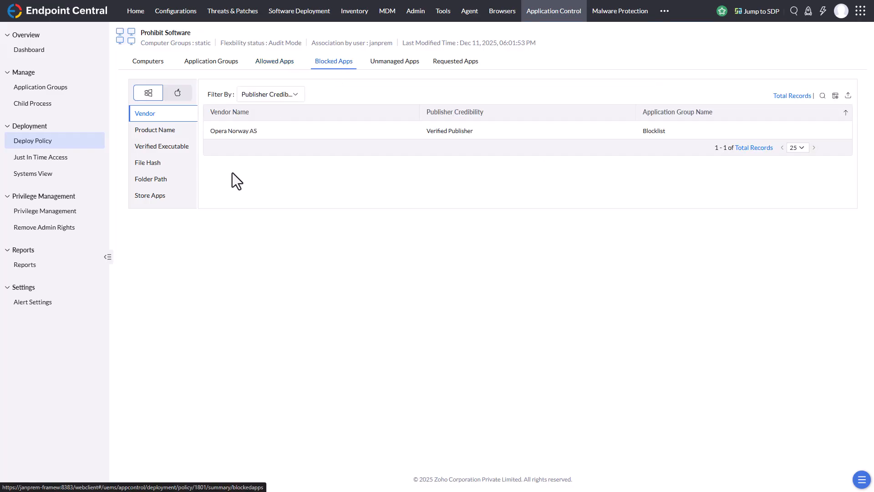
Select the unmanaged apps CyberGhost, CyberGhost 8, SnagPriv, Avast Secure Browser and Avast Antivirus in the Prohibit Software policy
{"action": "left_click", "coordinate": [395, 68]}
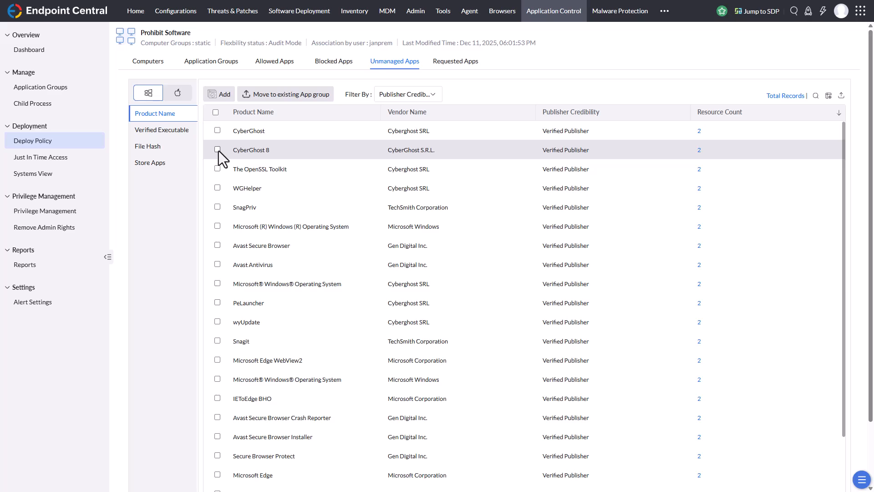
{"action": "left_click", "coordinate": [218, 131]}
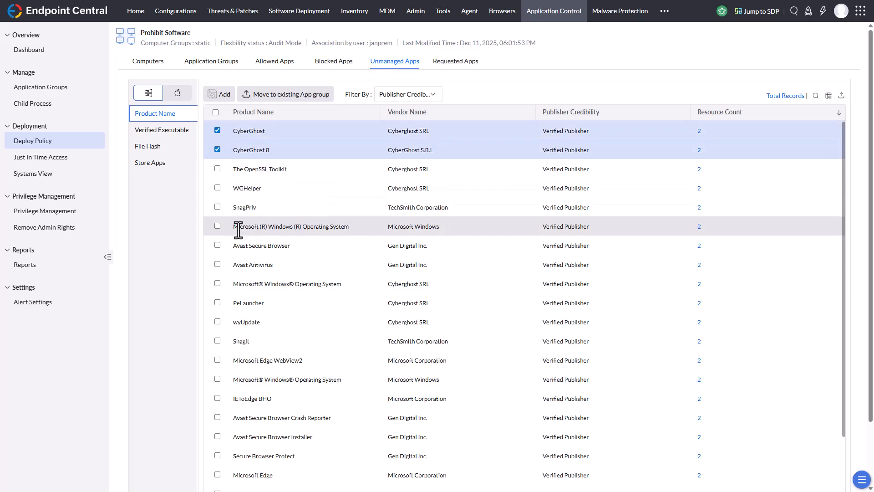
{"action": "left_click", "coordinate": [217, 206]}
{"action": "left_click", "coordinate": [217, 245]}
{"action": "left_click", "coordinate": [217, 264]}
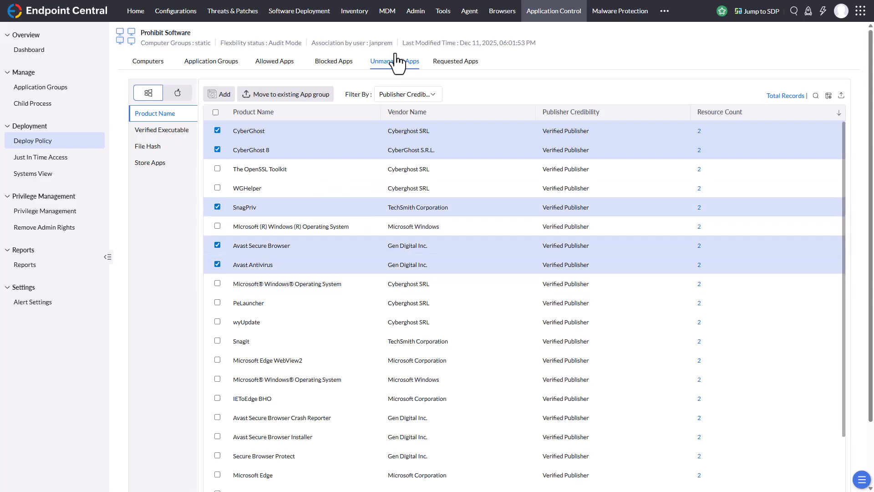
Try to move the selected unmanaged apps to an existing application group, checking the available group types and groups
{"action": "left_click", "coordinate": [328, 98]}
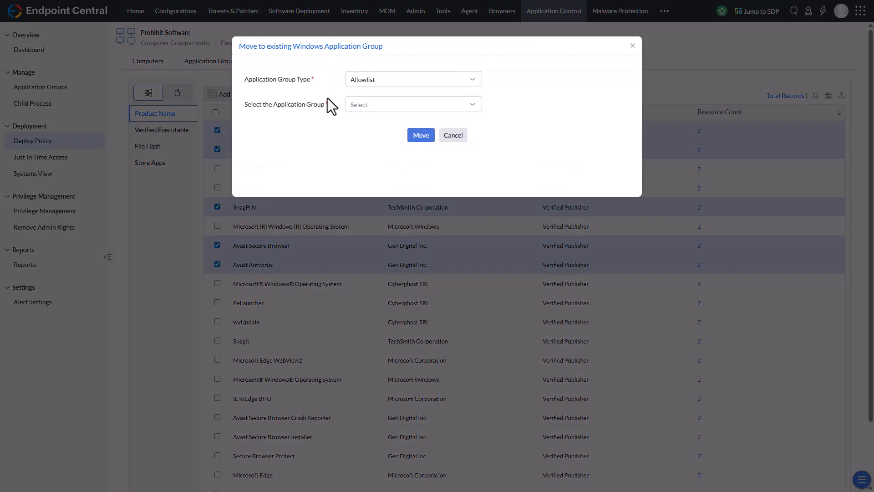
{"action": "left_click", "coordinate": [389, 80]}
{"action": "left_click", "coordinate": [388, 81]}
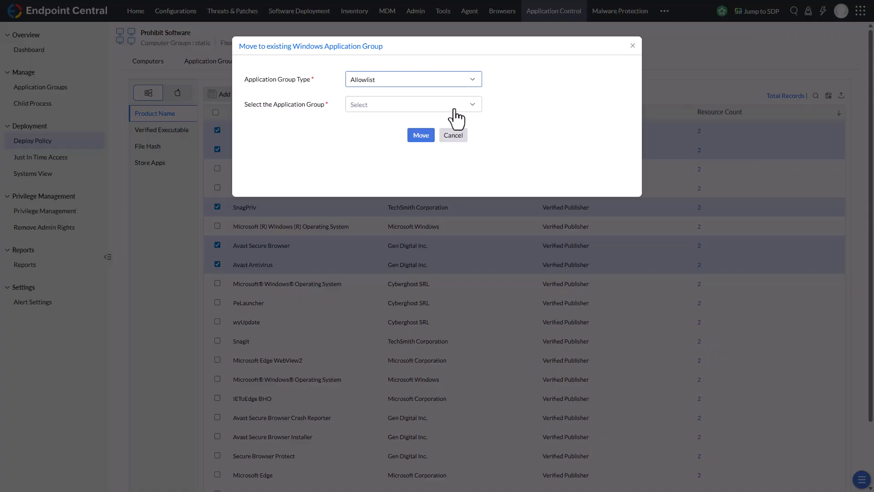
{"action": "left_click", "coordinate": [468, 81]}
{"action": "left_click", "coordinate": [367, 113]}
{"action": "left_click", "coordinate": [369, 109]}
{"action": "left_click", "coordinate": [370, 119]}
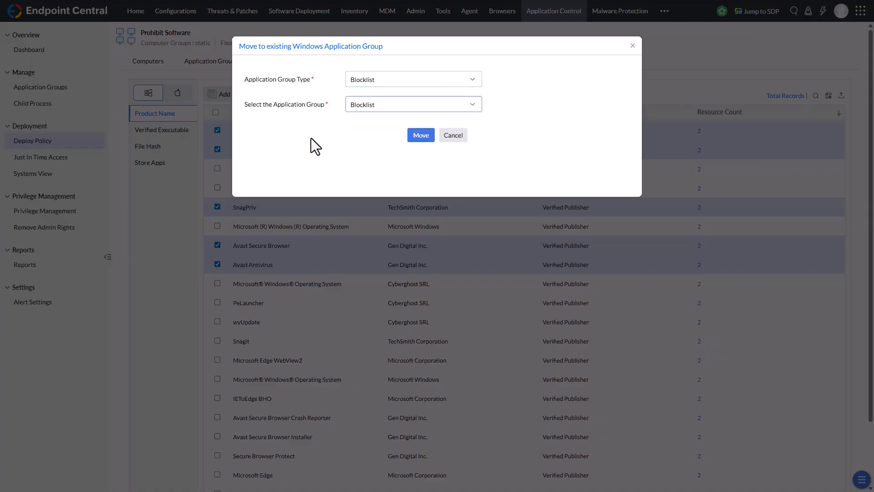
{"action": "left_click", "coordinate": [456, 136]}
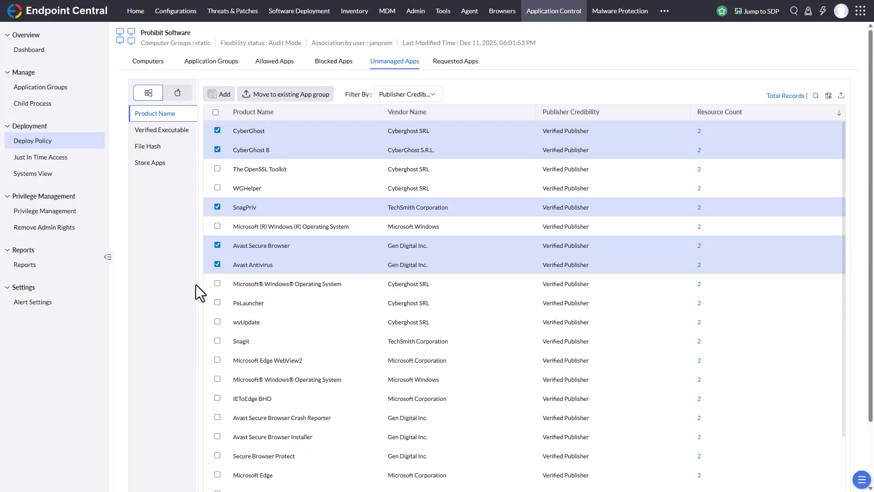
Clear the selection of all unmanaged apps, including the CyberGhost, SnagPriv and Avast entries
{"action": "left_click", "coordinate": [218, 131]}
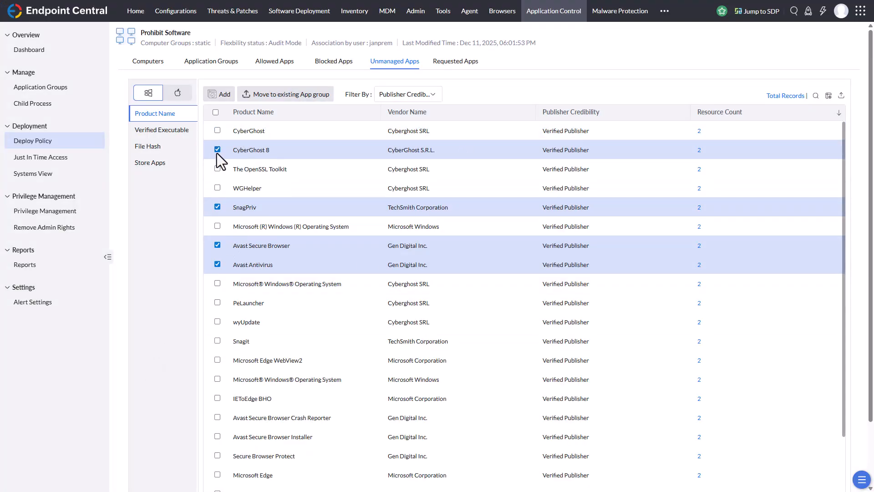
{"action": "left_click", "coordinate": [217, 150]}
{"action": "left_click", "coordinate": [217, 207]}
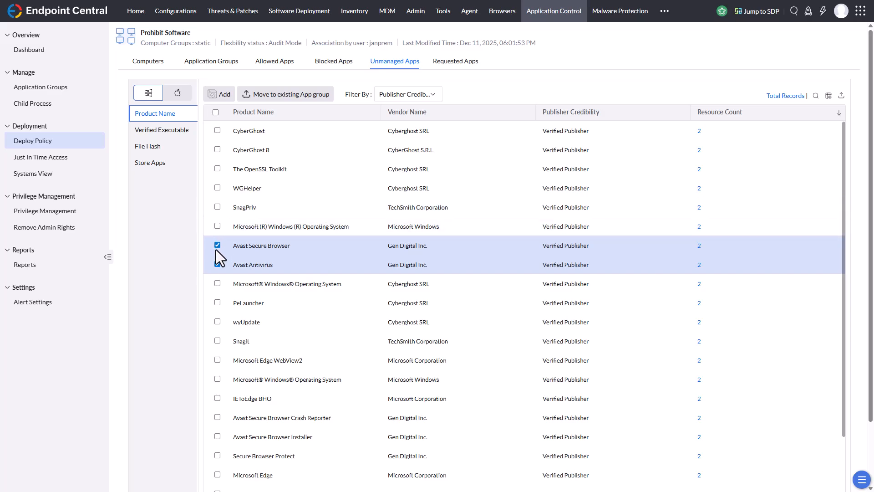
{"action": "left_click", "coordinate": [217, 264]}
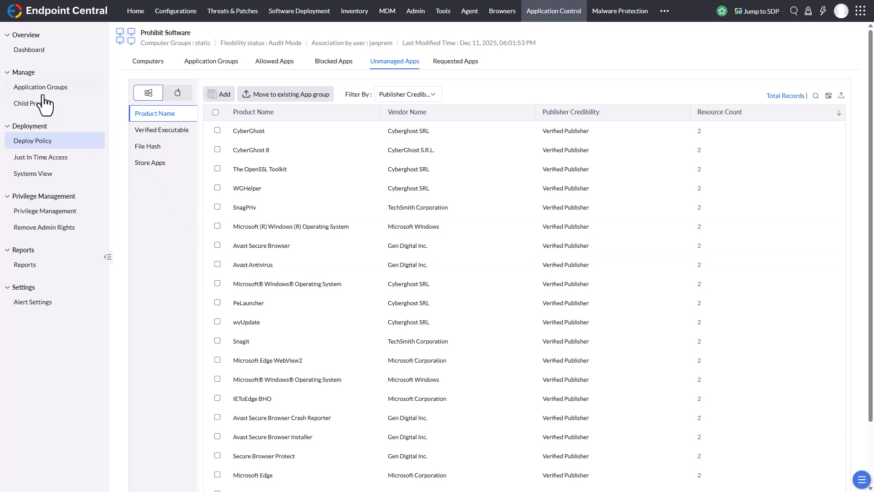
Create an allowlist application group named Allowlist JRN that contains the Firefox product
{"action": "left_click", "coordinate": [82, 89]}
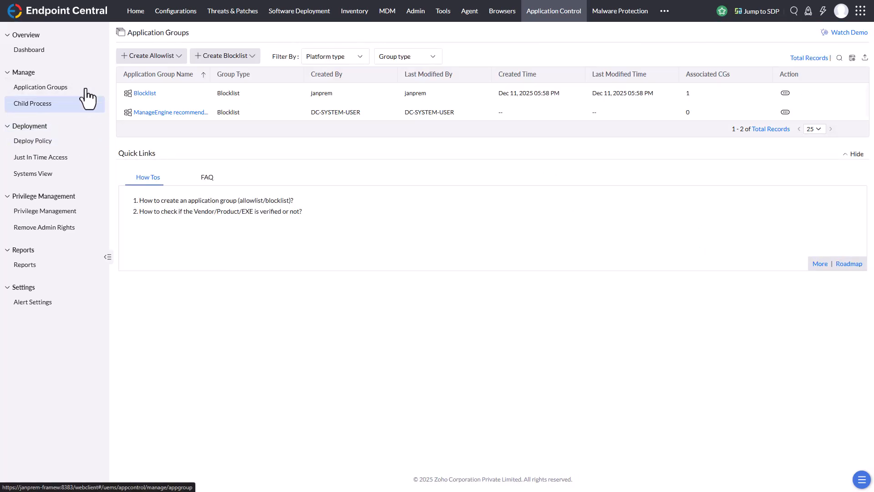
{"action": "left_click", "coordinate": [180, 57]}
{"action": "left_click", "coordinate": [162, 73]}
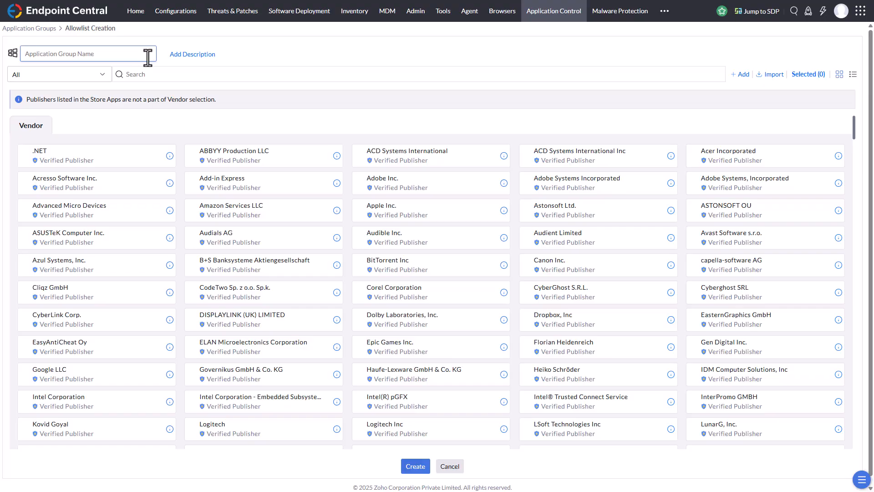
{"action": "type", "text": "Allowlist JRN"}
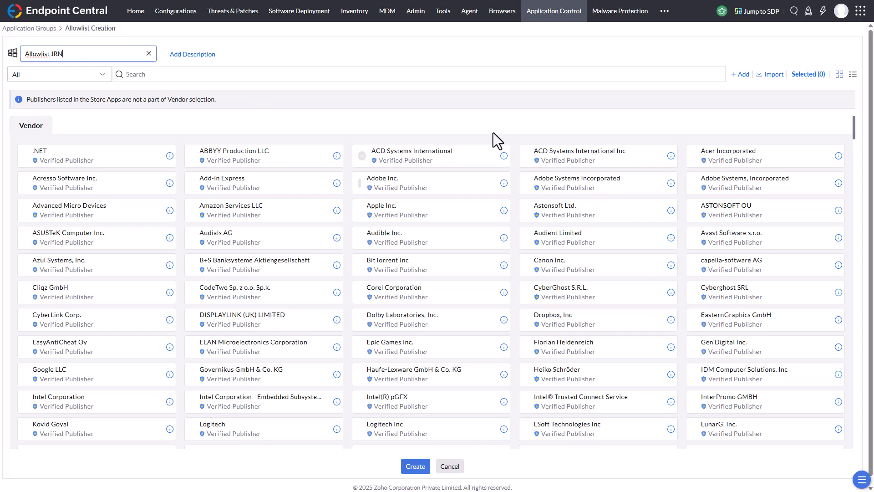
{"action": "left_click", "coordinate": [394, 77]}
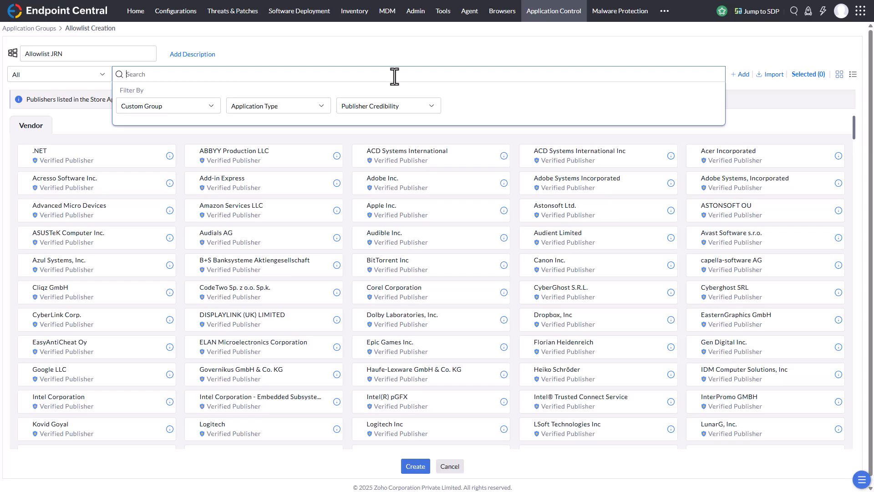
{"action": "type", "text": "firefo"}
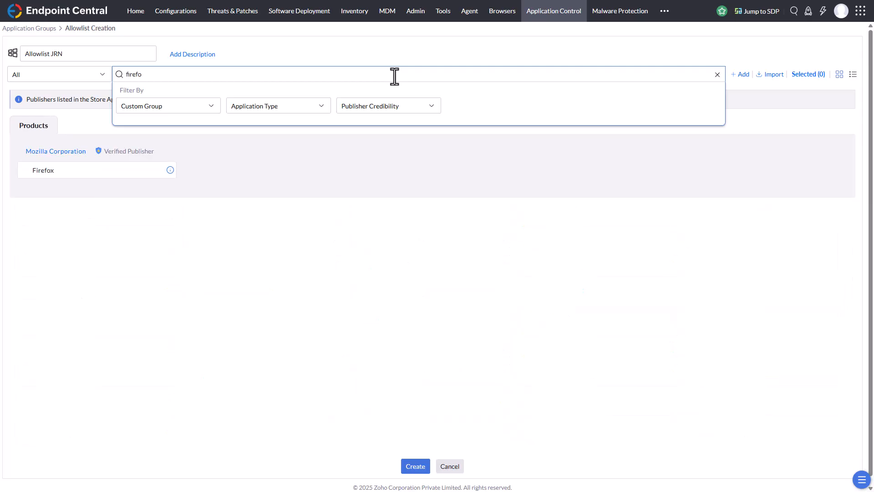
{"action": "left_click", "coordinate": [108, 182]}
{"action": "left_click", "coordinate": [415, 468]}
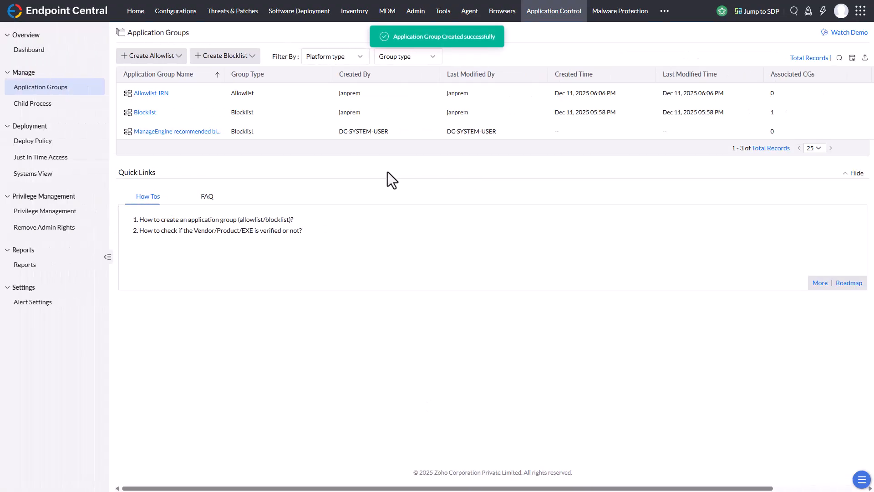
Try to move the Prohibit Software policy's unmanaged app CyberGhost 8 to an existing allowlist group and clear its selection
{"action": "left_click", "coordinate": [50, 142]}
{"action": "left_click", "coordinate": [159, 94]}
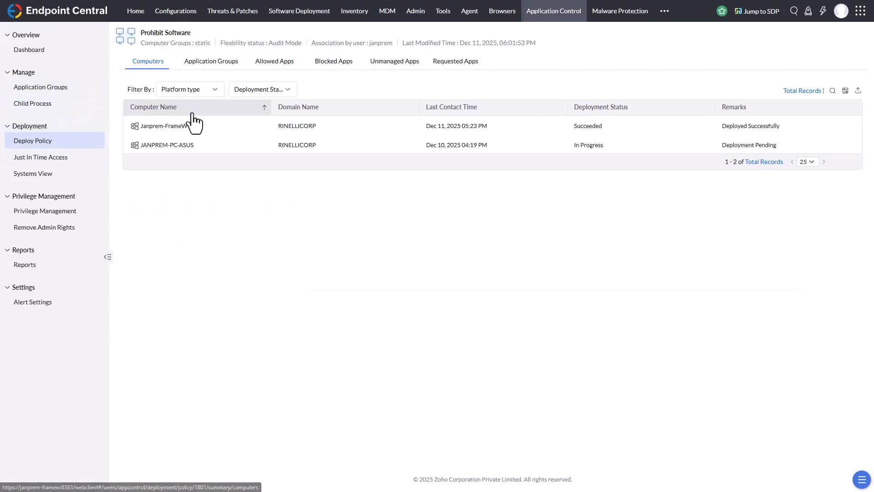
{"action": "left_click", "coordinate": [394, 64]}
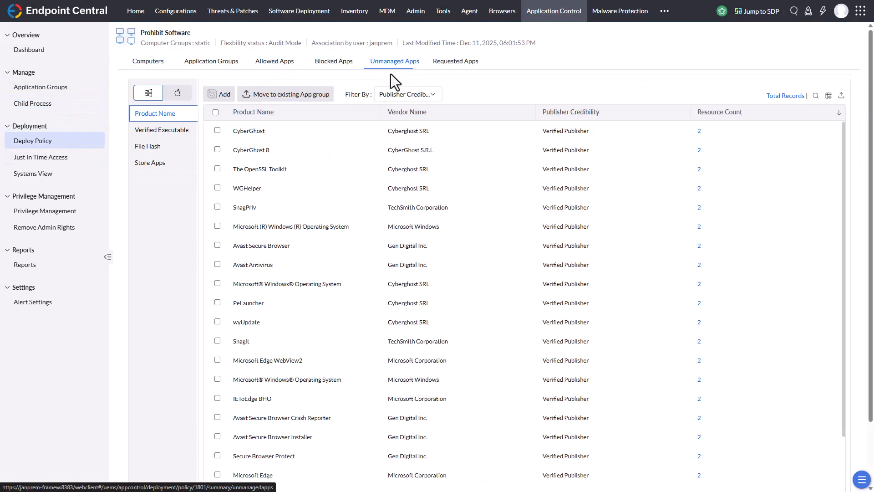
{"action": "left_click", "coordinate": [218, 150]}
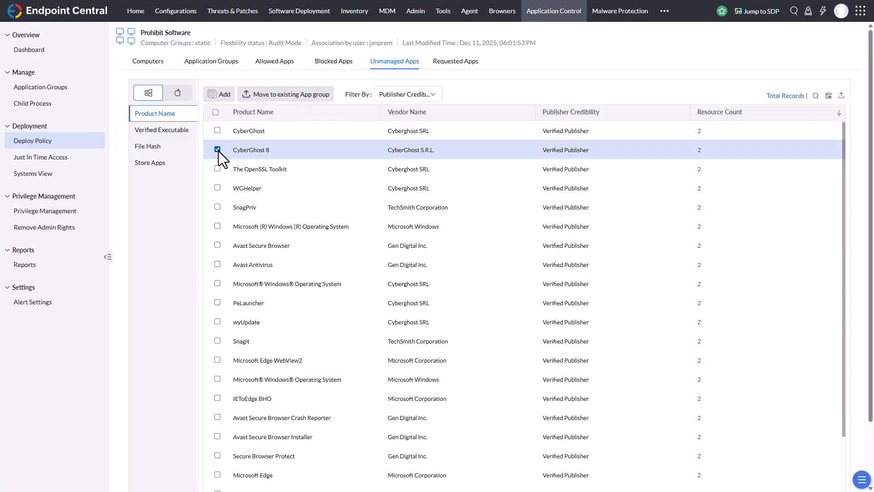
{"action": "left_click", "coordinate": [318, 97]}
{"action": "left_click", "coordinate": [401, 106]}
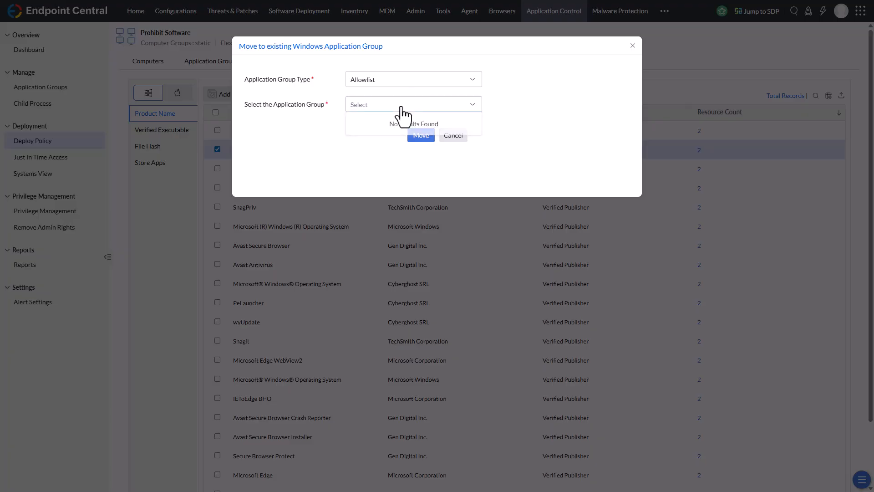
{"action": "left_click", "coordinate": [427, 109]}
{"action": "left_click", "coordinate": [421, 110]}
{"action": "left_click", "coordinate": [511, 97]}
{"action": "left_click", "coordinate": [454, 136]}
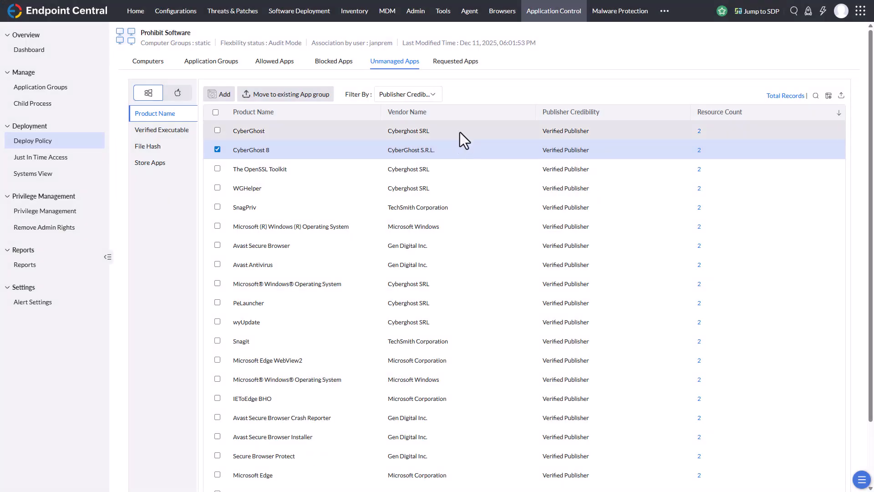
{"action": "left_click", "coordinate": [217, 149]}
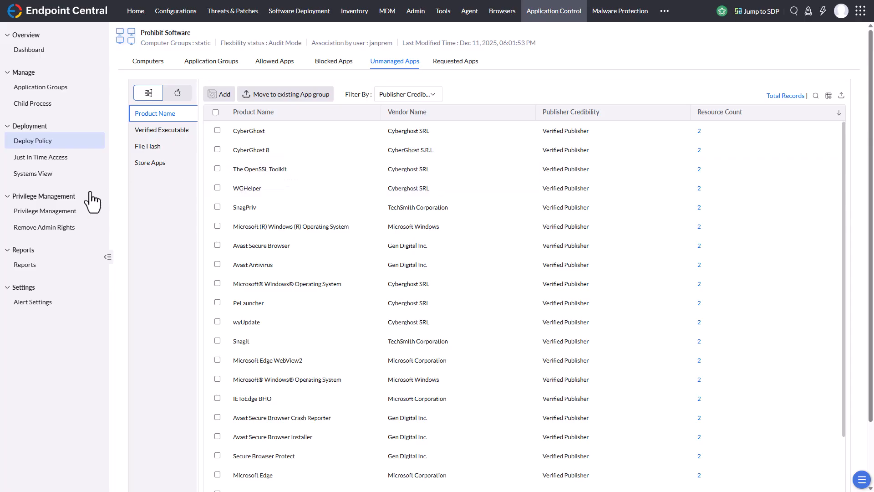
Modify the Prohibit Software policy to also associate the Allowlist JRN group and deploy it
{"action": "left_click", "coordinate": [29, 140]}
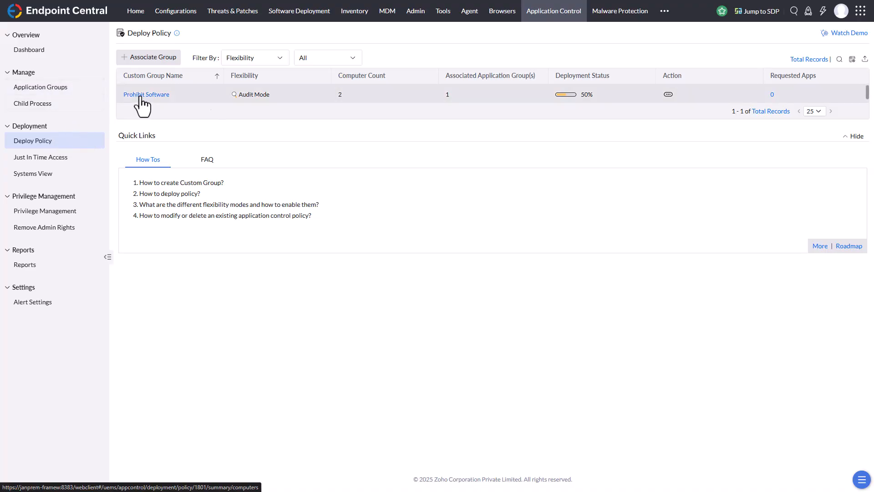
{"action": "left_click", "coordinate": [667, 95]}
{"action": "left_click", "coordinate": [643, 89]}
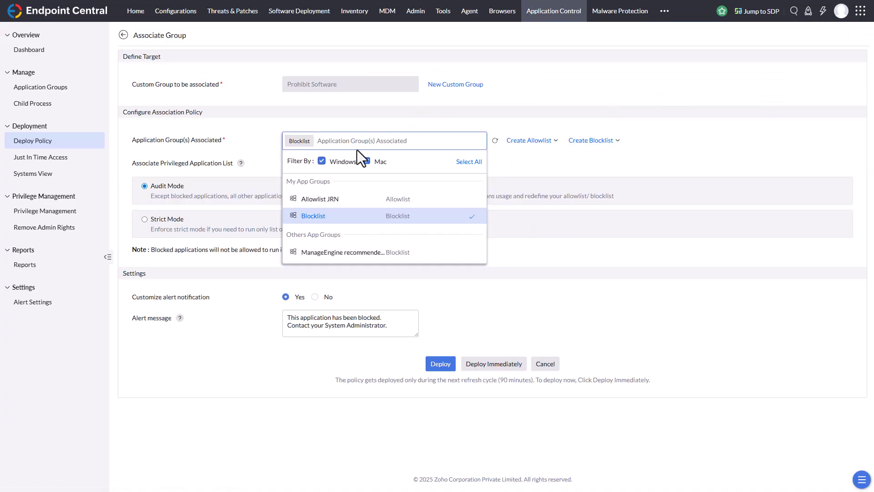
{"action": "left_click", "coordinate": [345, 199]}
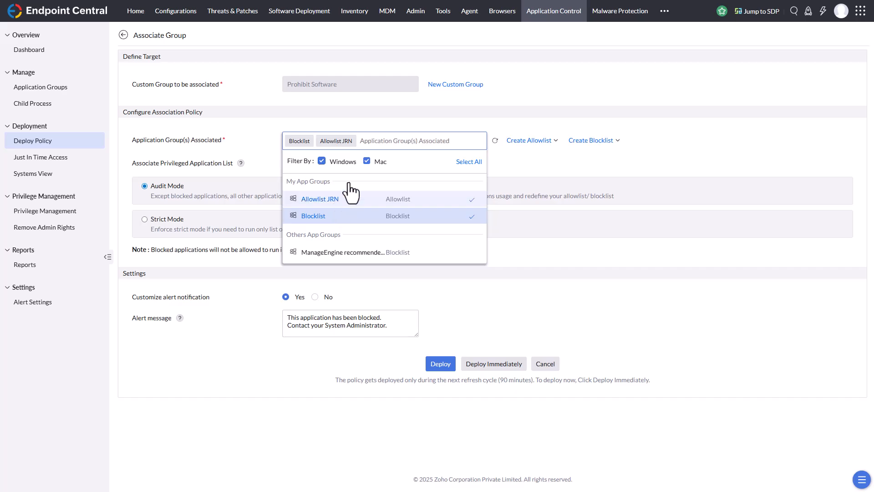
{"action": "left_click", "coordinate": [493, 297]}
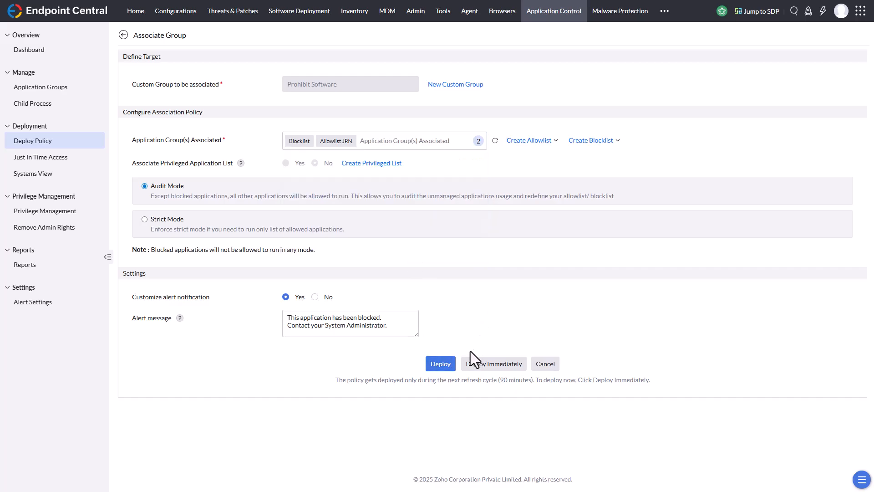
{"action": "left_click", "coordinate": [441, 367]}
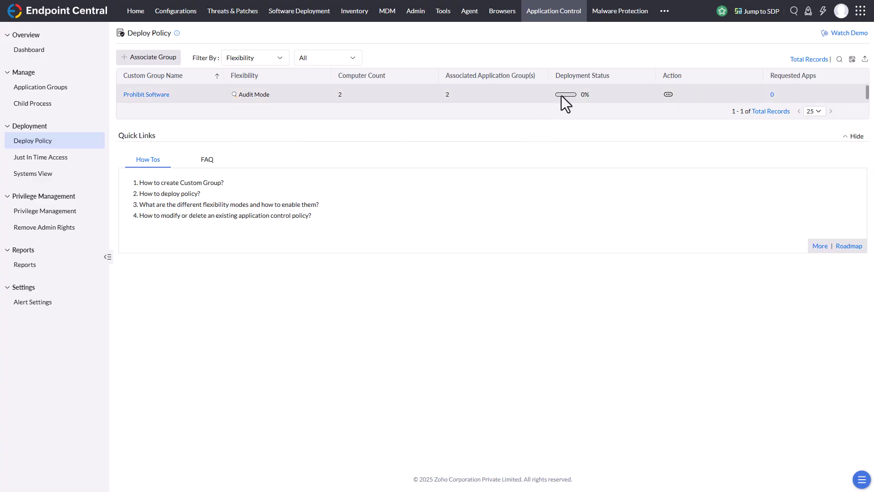
Select CyberGhost 8 among the Prohibit Software policy's unmanaged apps and choose Allowlist JRN as the group to move it to
{"action": "left_click", "coordinate": [151, 95]}
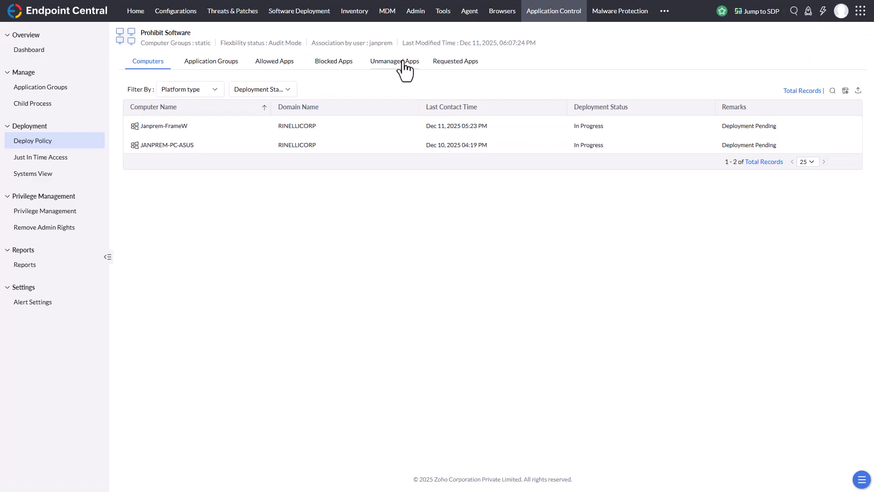
{"action": "left_click", "coordinate": [404, 64]}
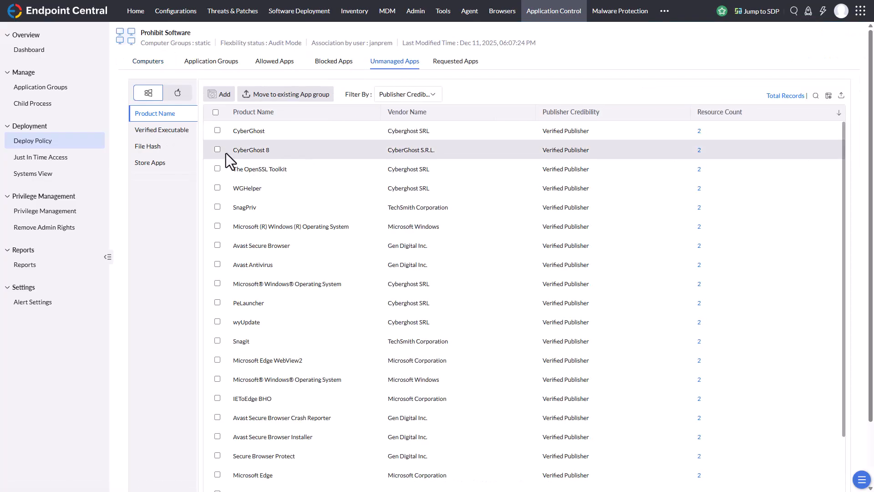
{"action": "left_click", "coordinate": [217, 150]}
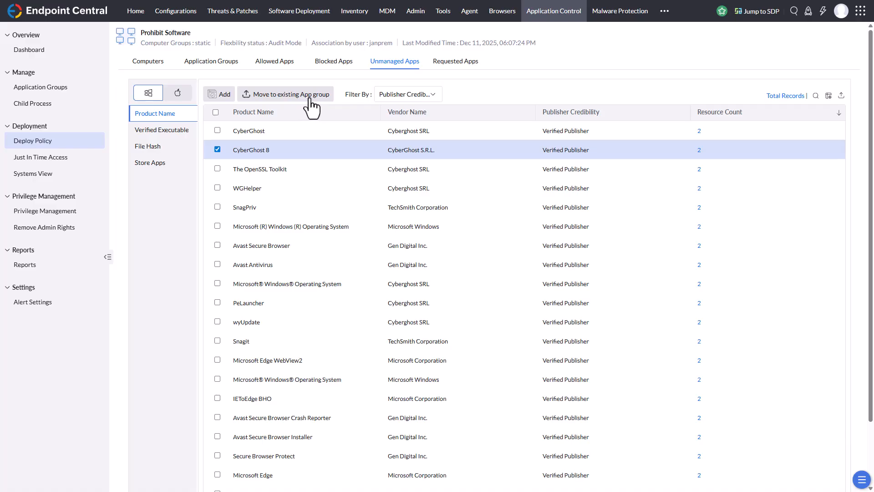
{"action": "left_click", "coordinate": [312, 98]}
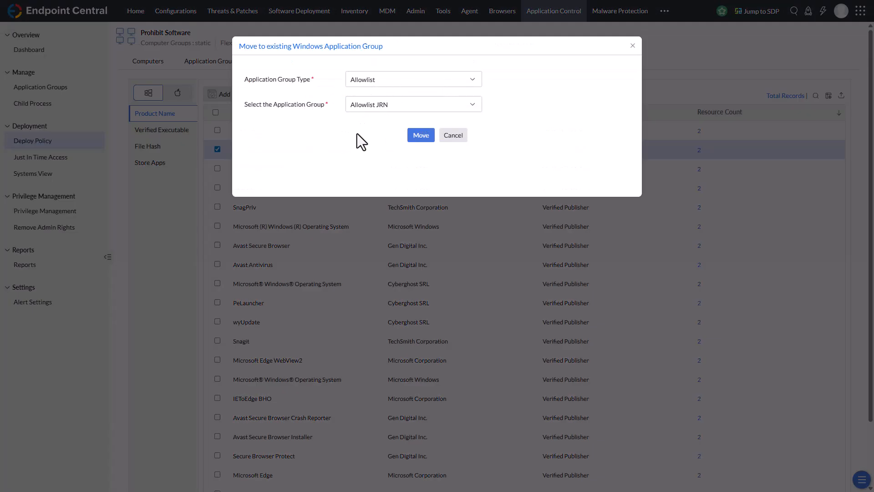
Delete the deployed Prohibit Software policy and confirm the deletion
{"action": "left_click", "coordinate": [36, 141]}
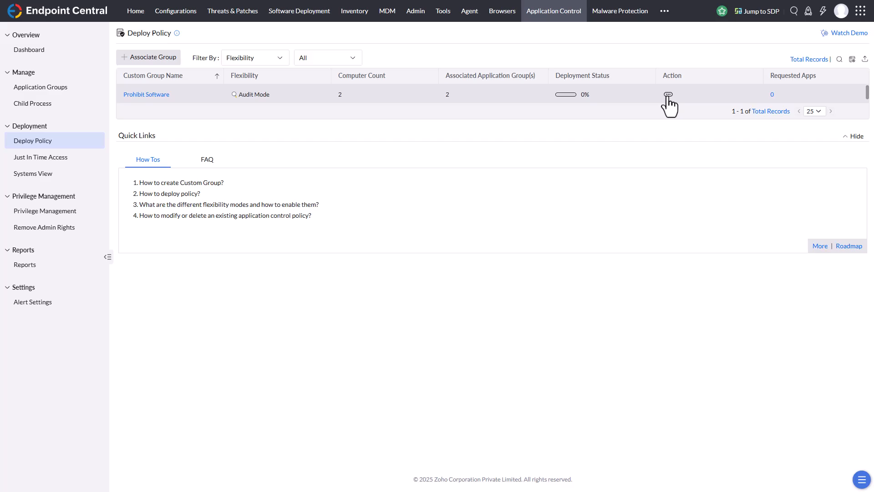
{"action": "left_click", "coordinate": [667, 95]}
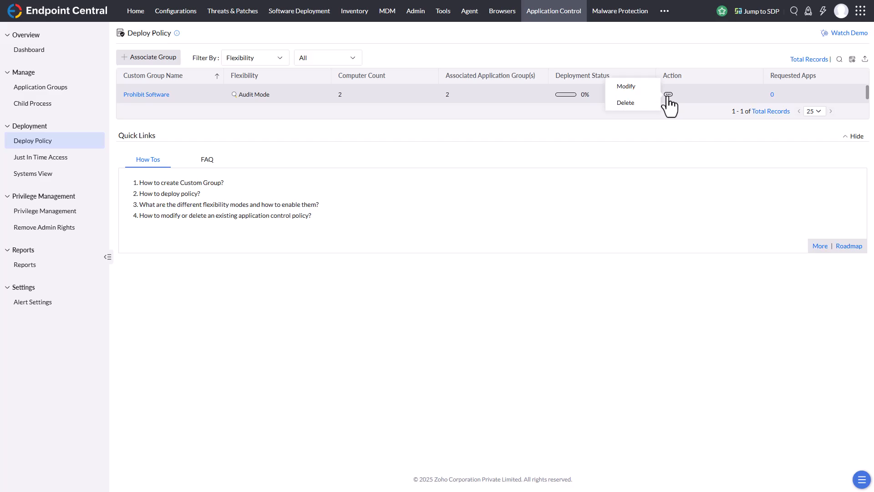
{"action": "left_click", "coordinate": [632, 106]}
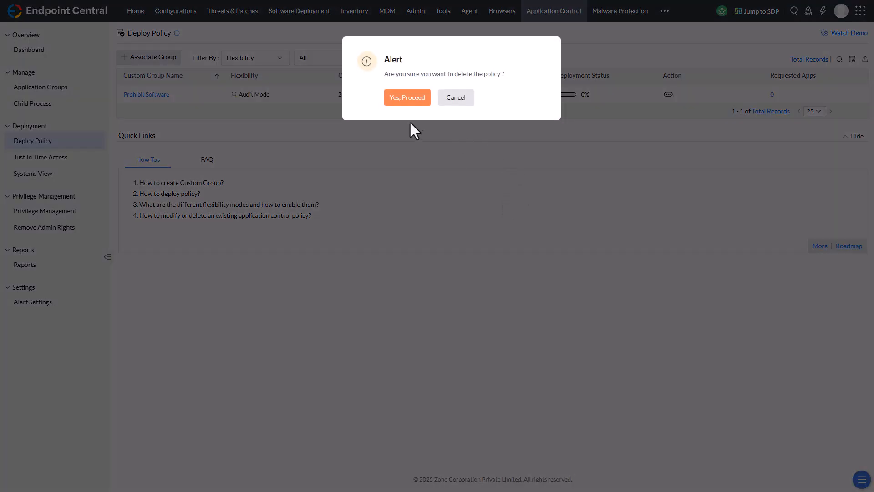
{"action": "left_click", "coordinate": [396, 100]}
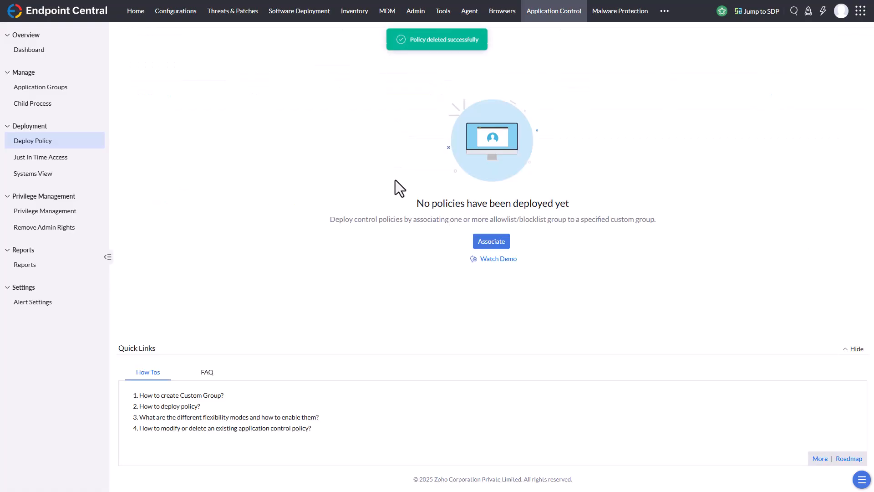